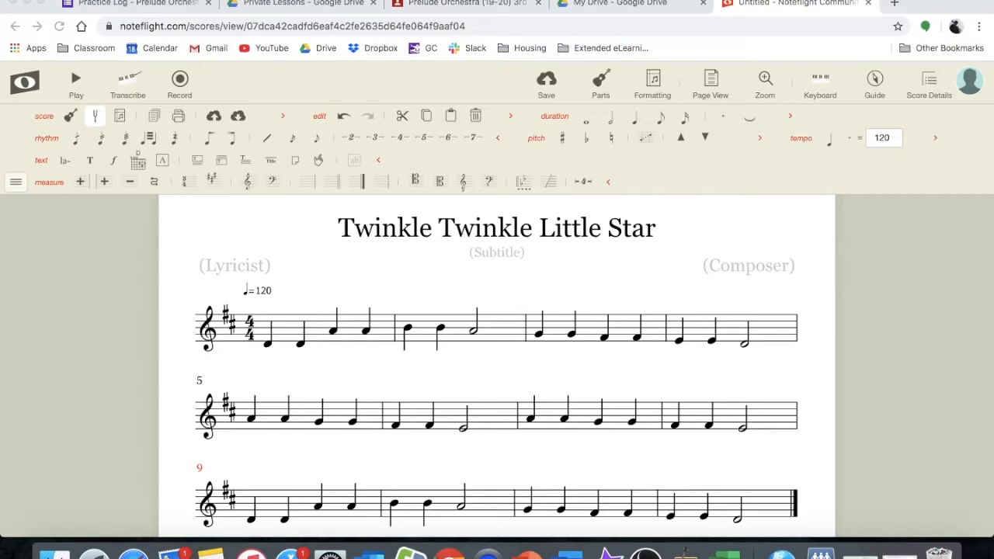
- Open noteflight.com in a new browser tab and create a new score from a blank score sheet
scroll(758, 346, "down", 1)
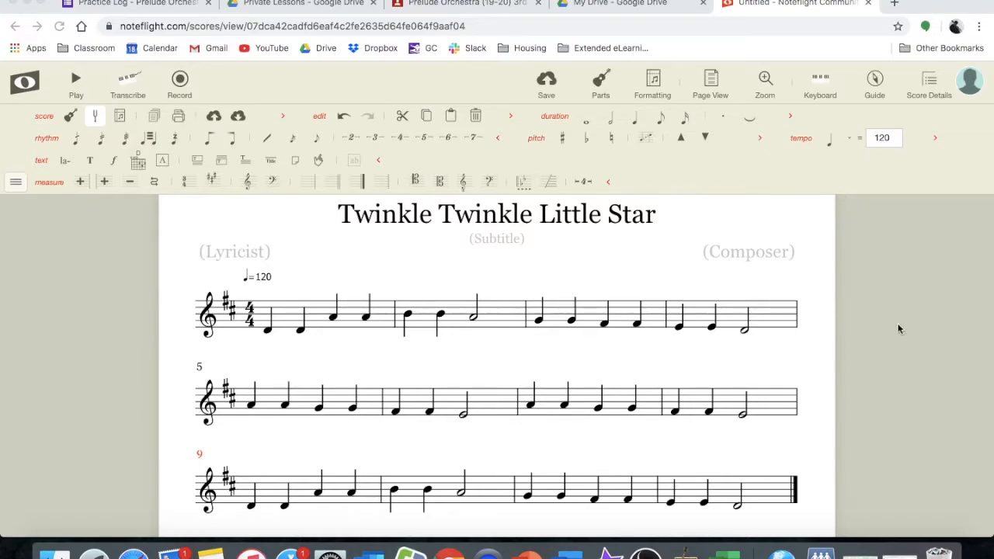
left_click(894, 5)
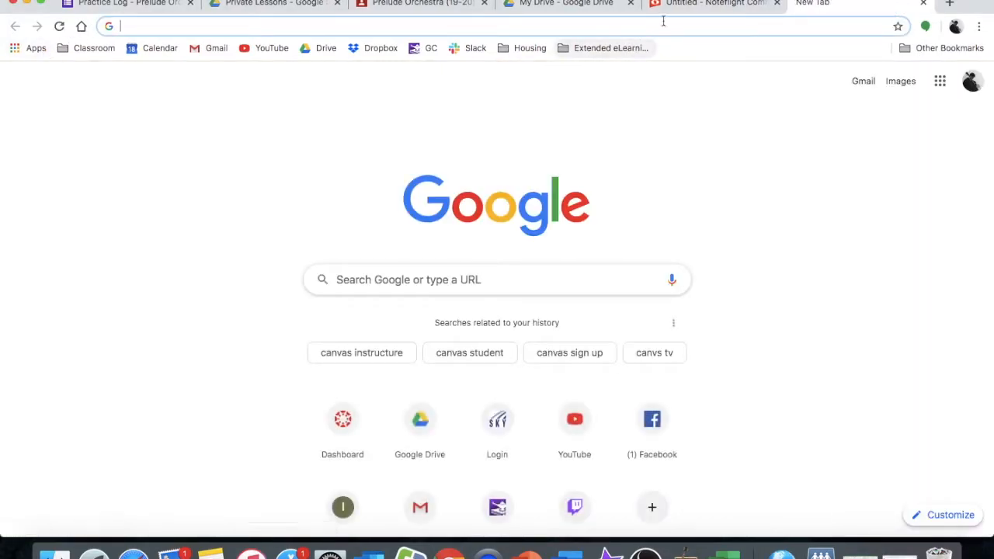
type("notef")
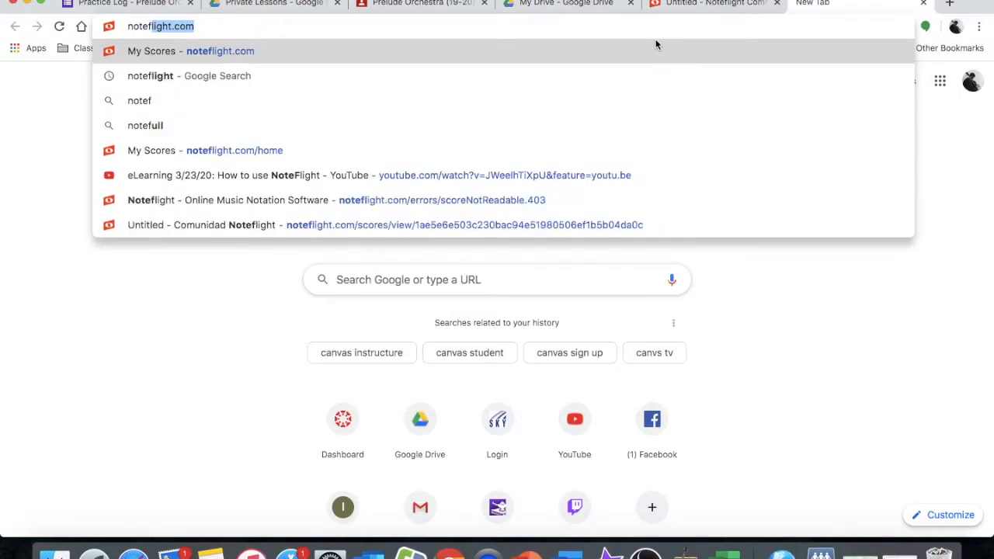
key("Return")
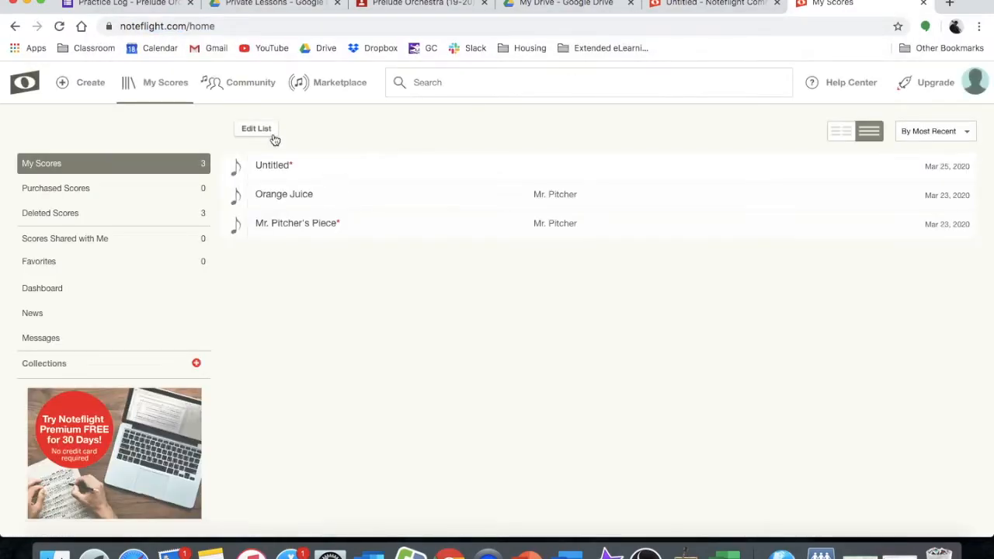
left_click(88, 88)
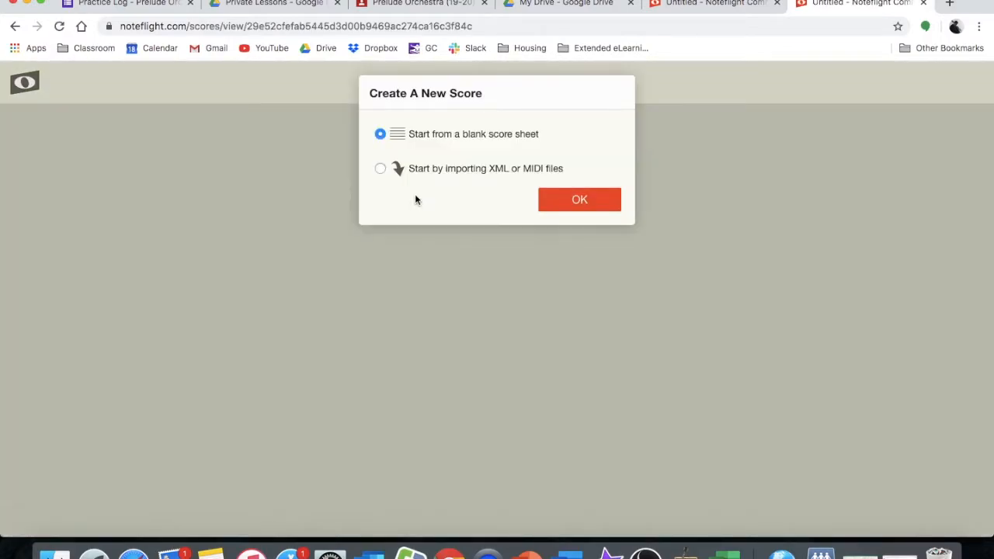
left_click(581, 201)
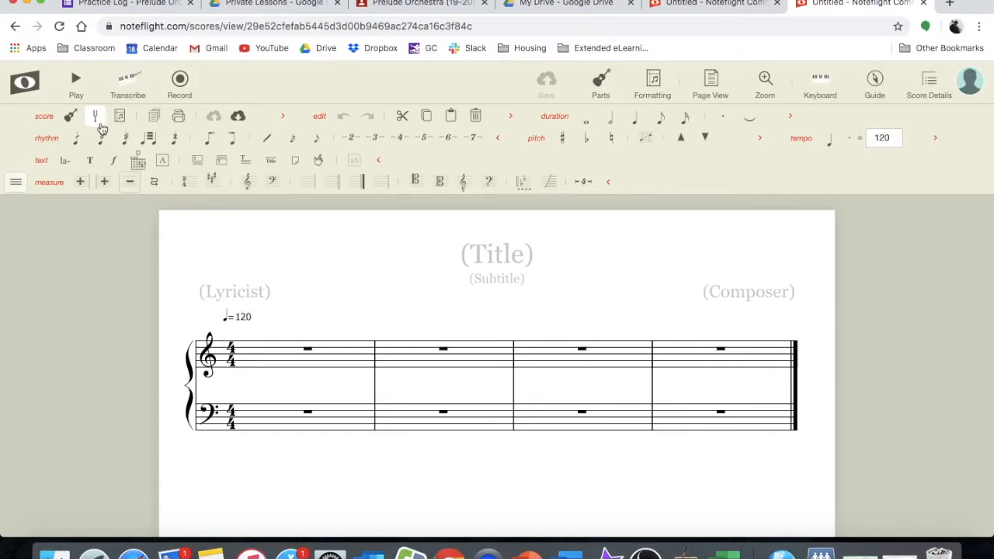
- Add a Violin part from the Bowed Strings group and remove the Piano part from the score
left_click(70, 116)
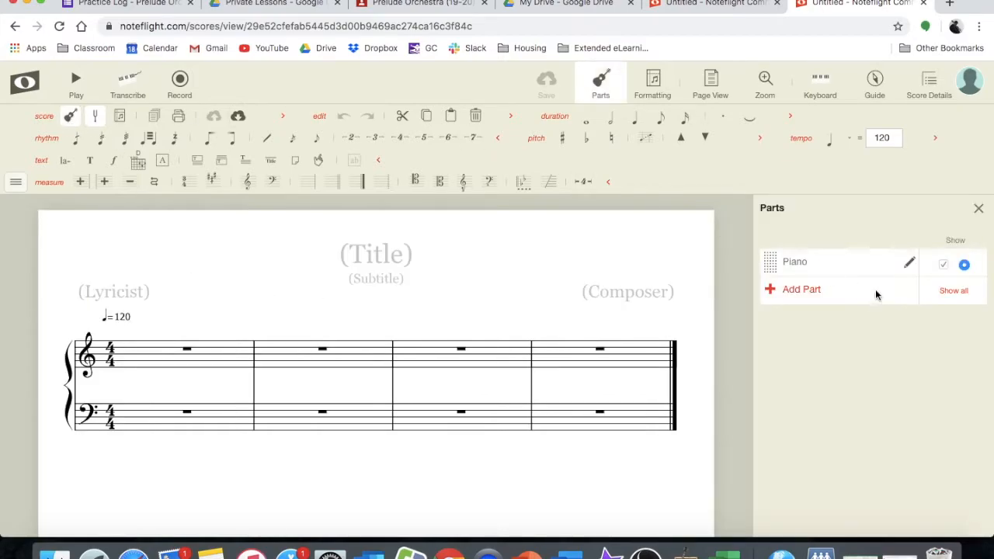
left_click(790, 292)
left_click(379, 186)
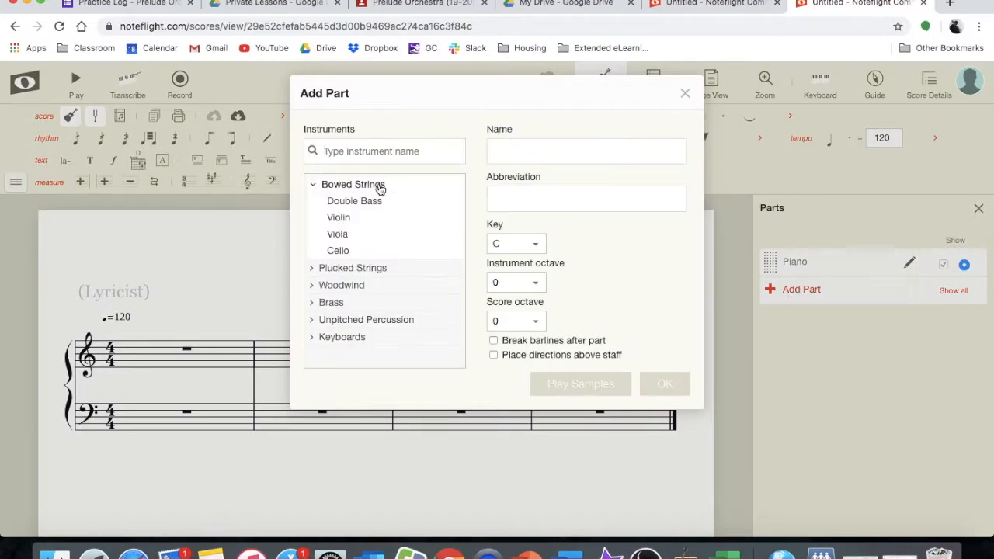
left_click(355, 219)
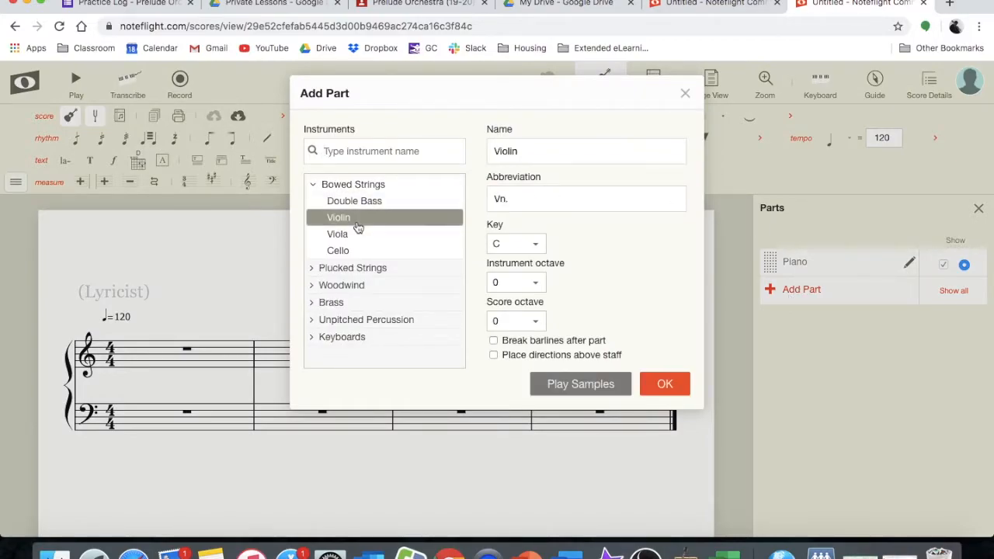
left_click(665, 384)
left_click(907, 264)
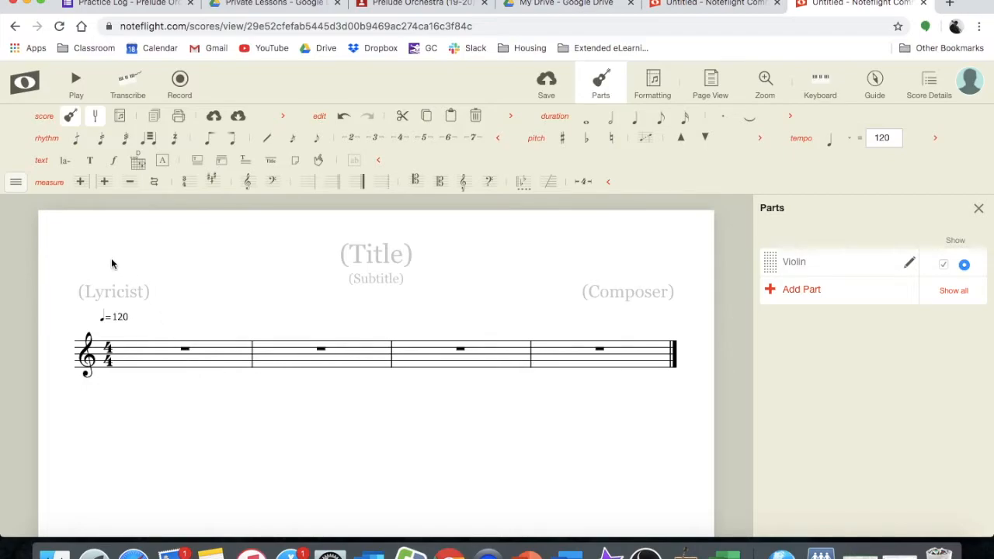
- Add eight measures after the last measure to give the violin staff twelve measures
left_click(105, 182)
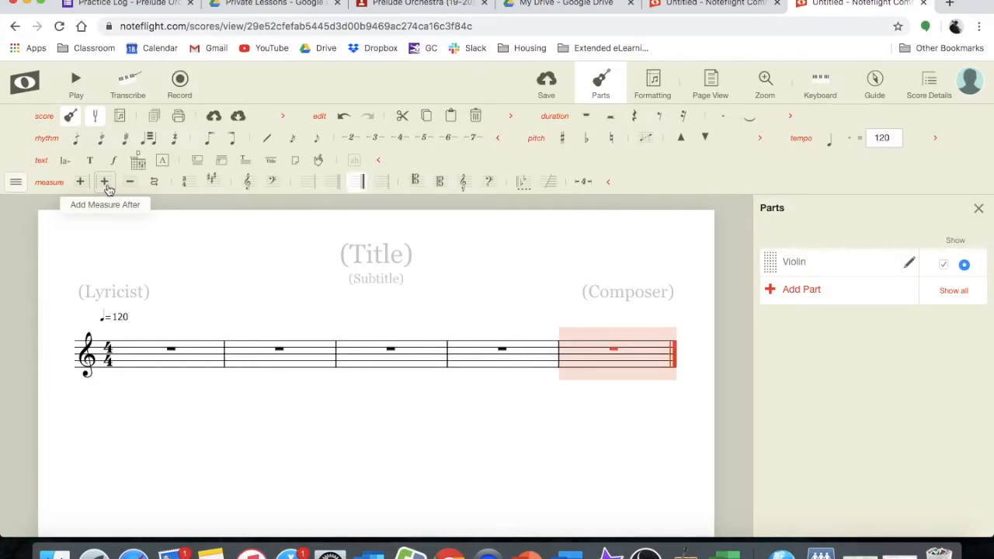
left_click(108, 186)
left_click(108, 186)
left_click(105, 181)
left_click(105, 182)
left_click(105, 181)
left_click(106, 184)
left_click(106, 184)
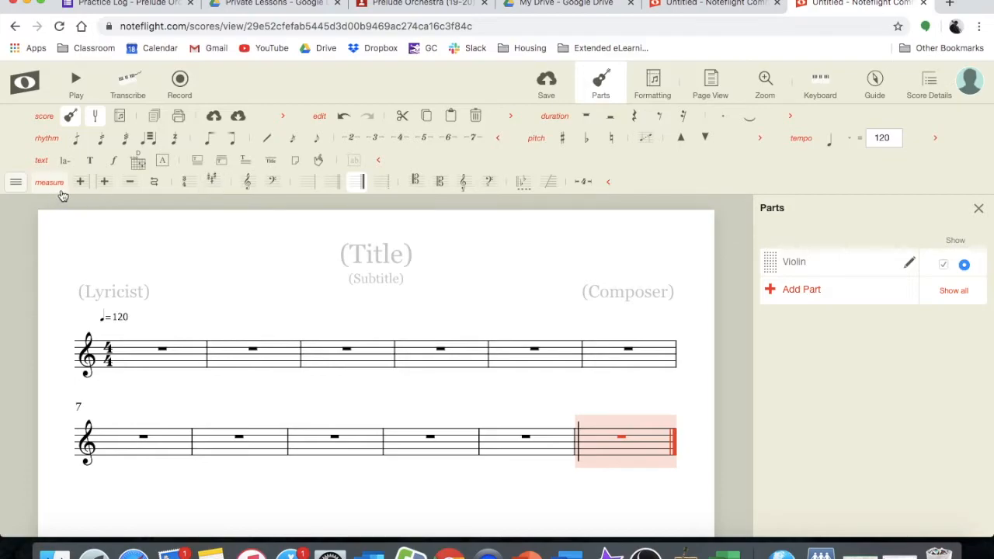
- Change the key signature at the last measure to D major
left_click(214, 183)
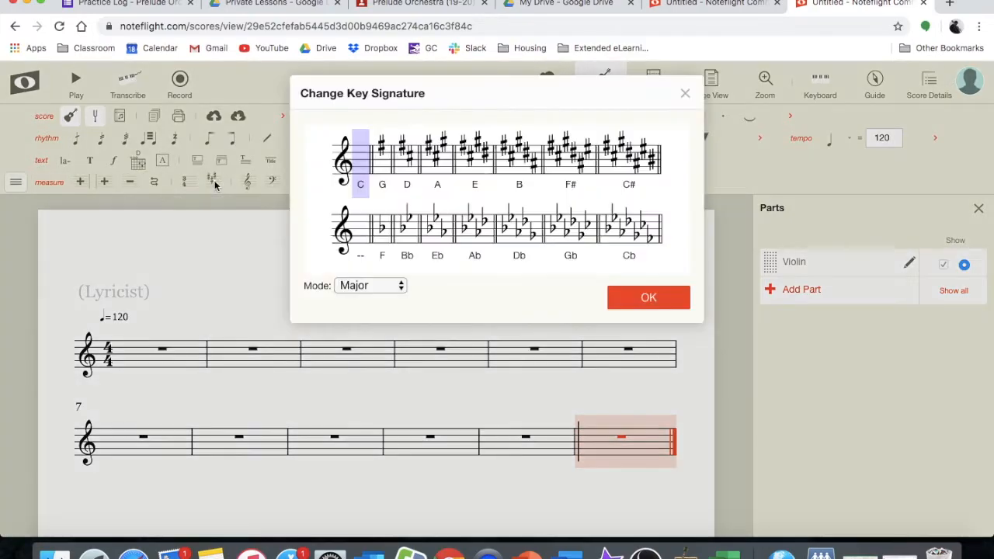
left_click(407, 159)
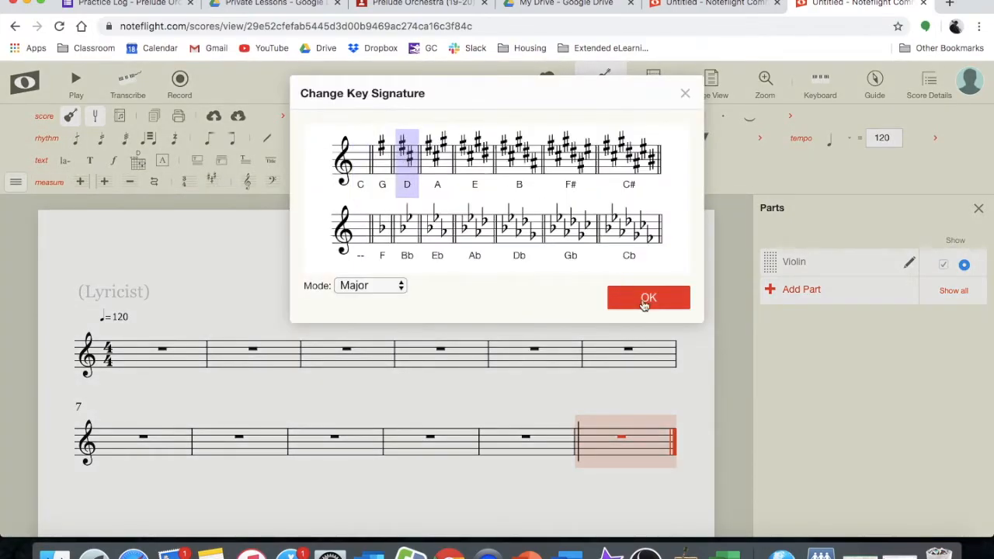
left_click(644, 303)
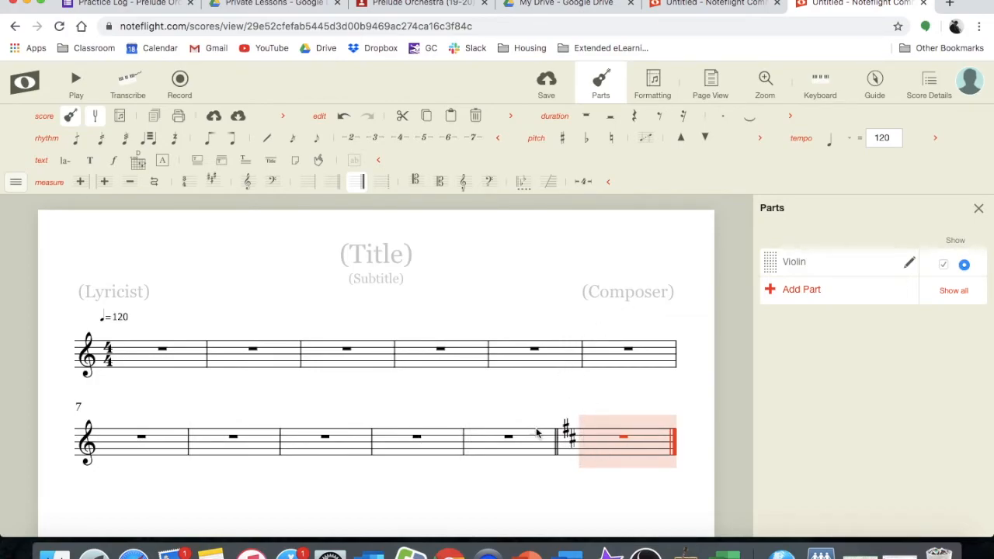
- Change the key signature of measures 1 and 2 to D major, one measure at a time
left_click(132, 365)
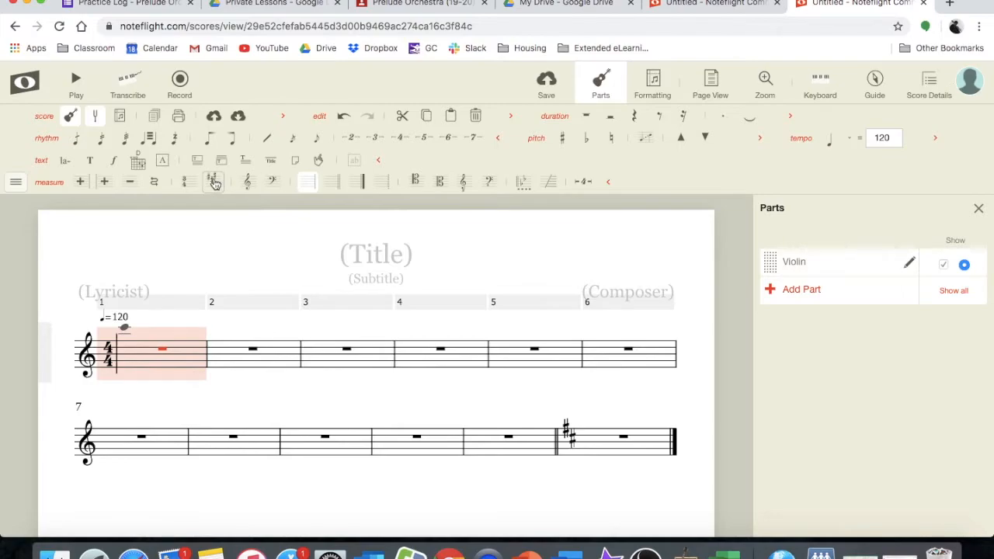
left_click(212, 181)
left_click(400, 165)
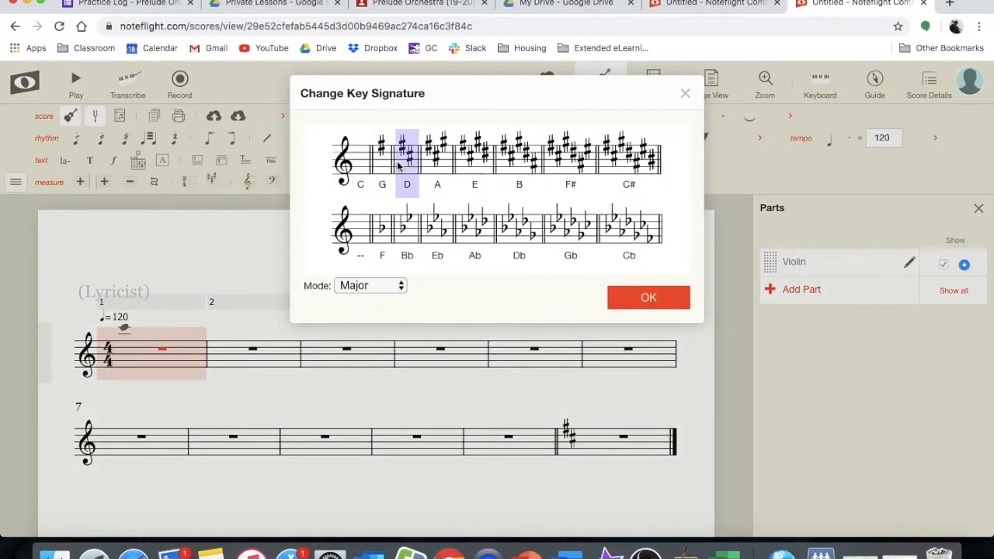
left_click(634, 301)
key("Right")
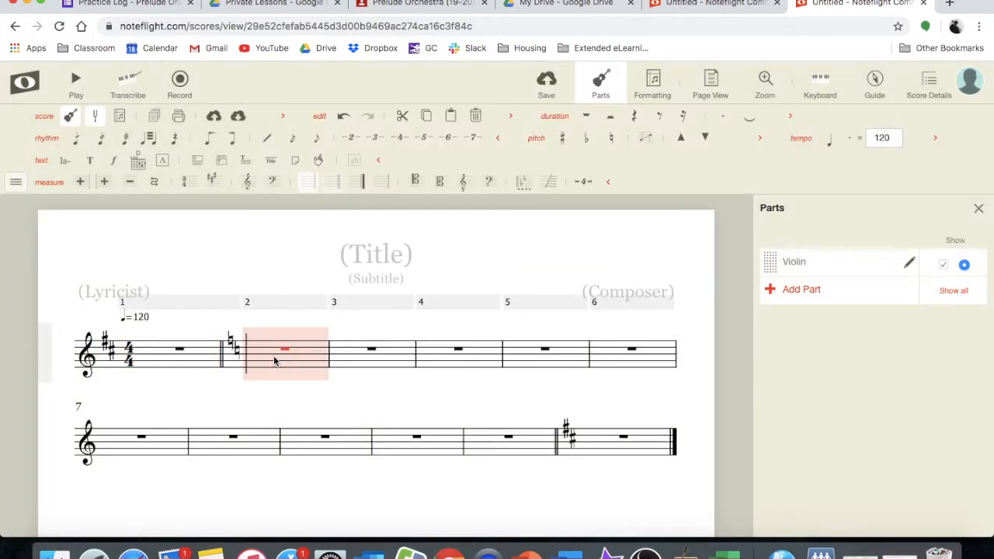
left_click(212, 182)
left_click(409, 165)
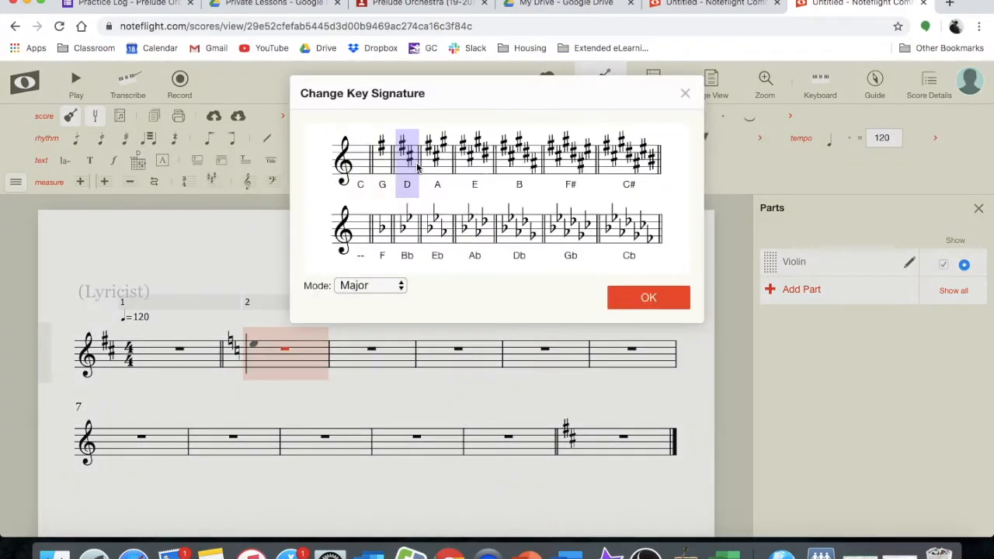
left_click(652, 299)
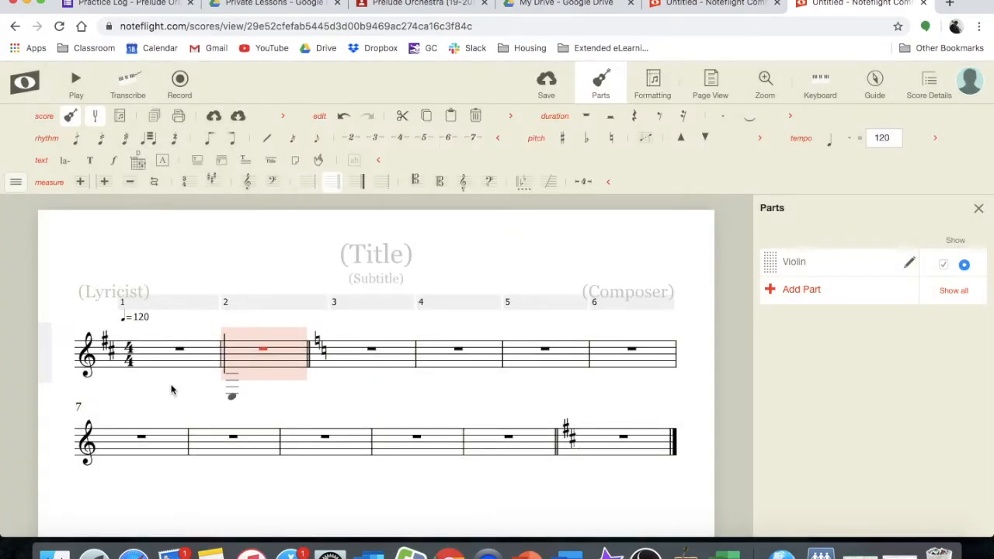
- Select all twelve measures and apply the D major key signature to the whole selection
left_click(162, 361, "shift")
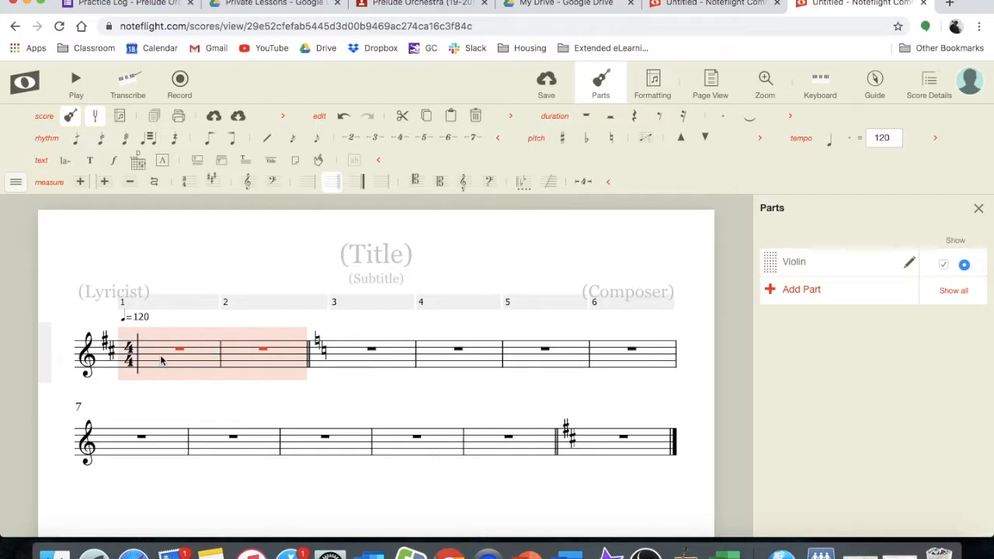
left_click(611, 457, "shift")
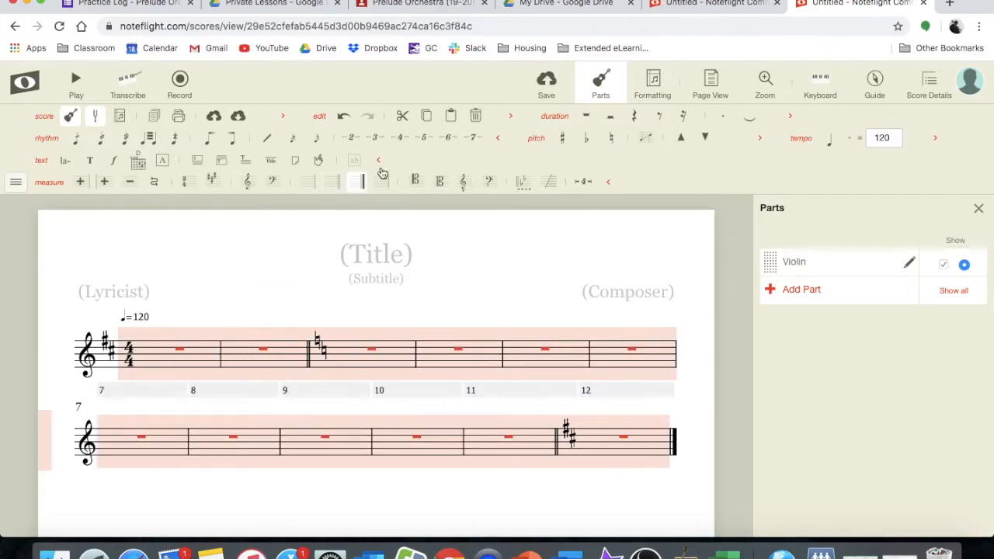
left_click(212, 181)
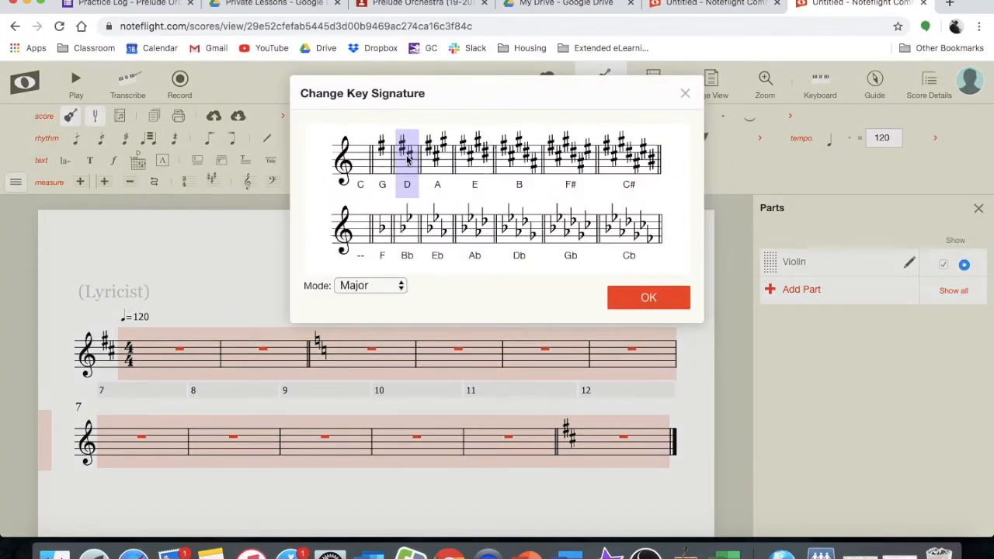
left_click(645, 298)
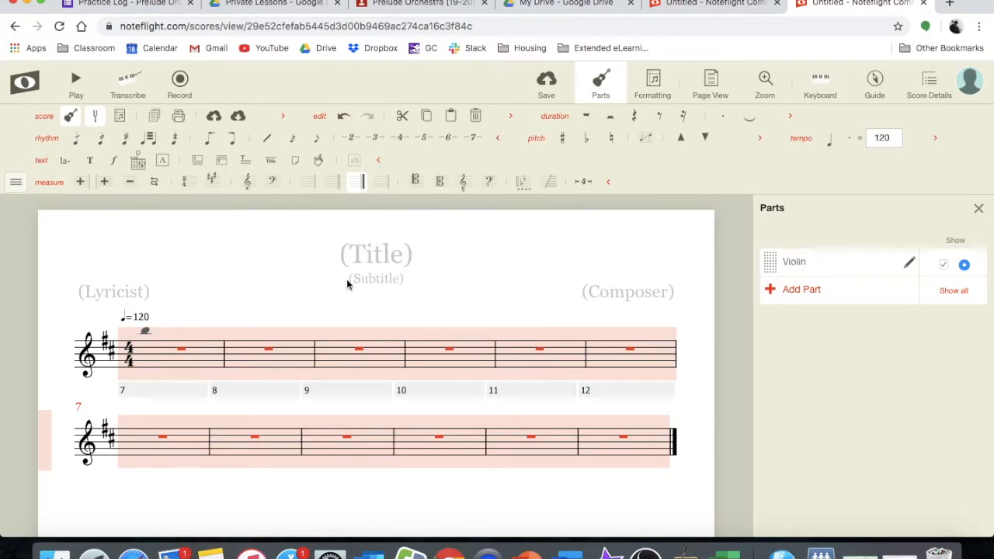
left_click(16, 183)
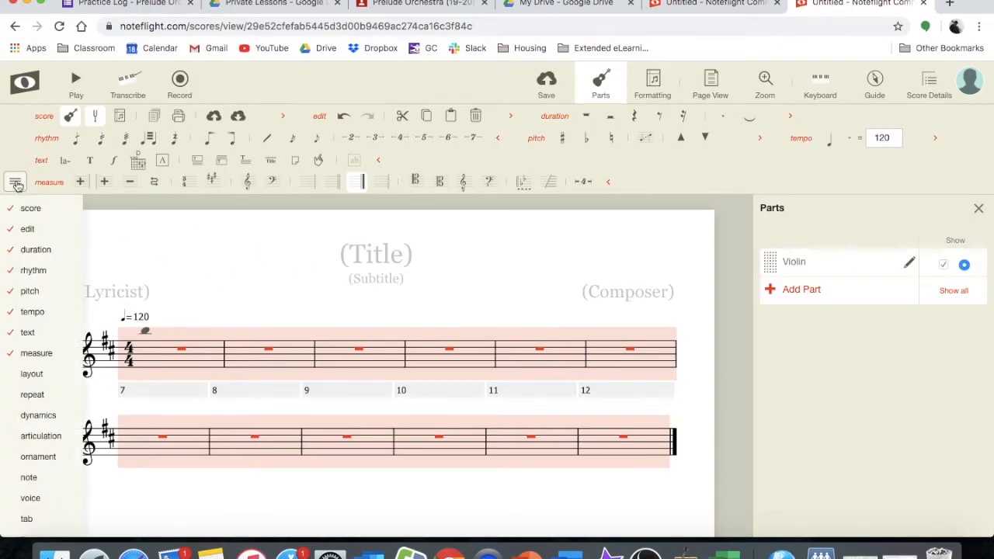
left_click(15, 183)
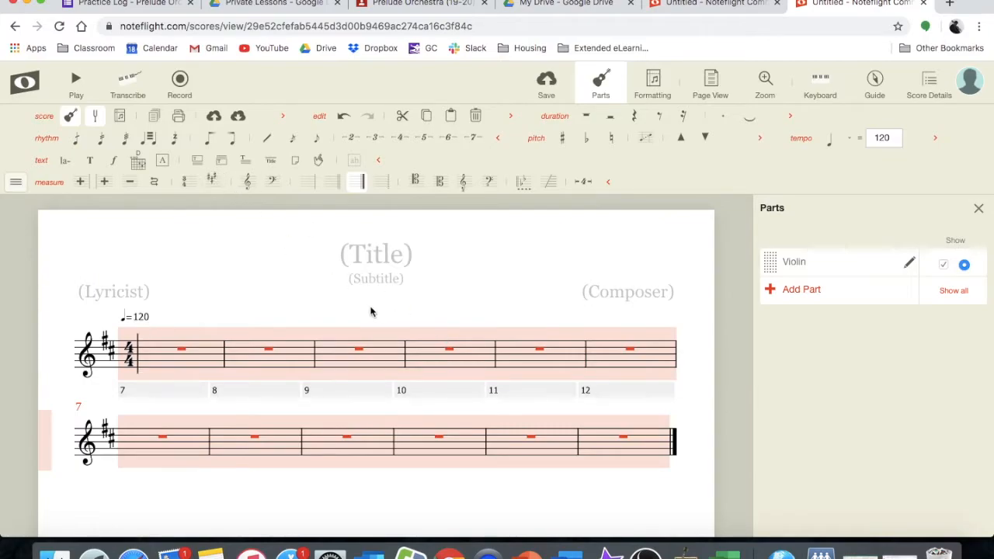
- Clear the measure selection and insert a line break at the barline after measure 4
left_click(286, 286)
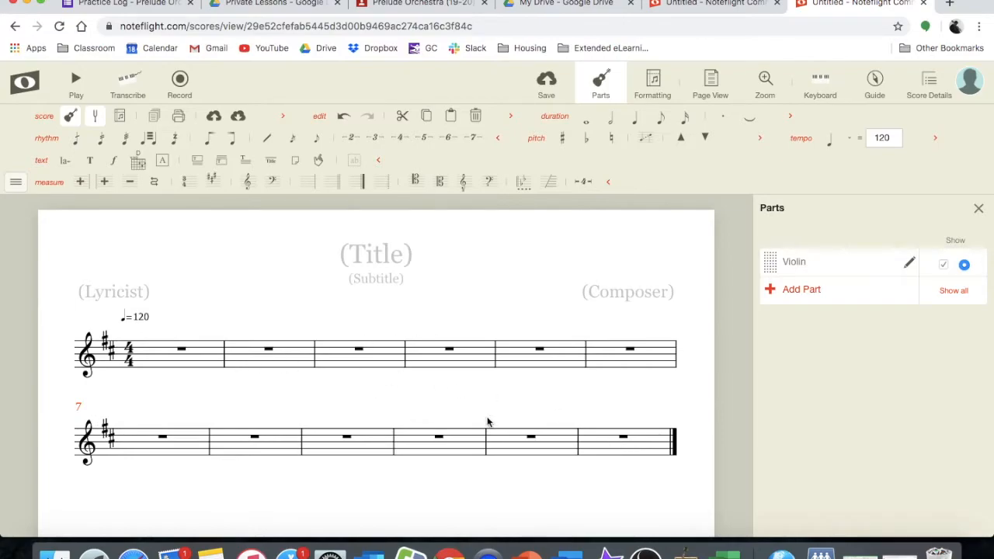
left_click(495, 359)
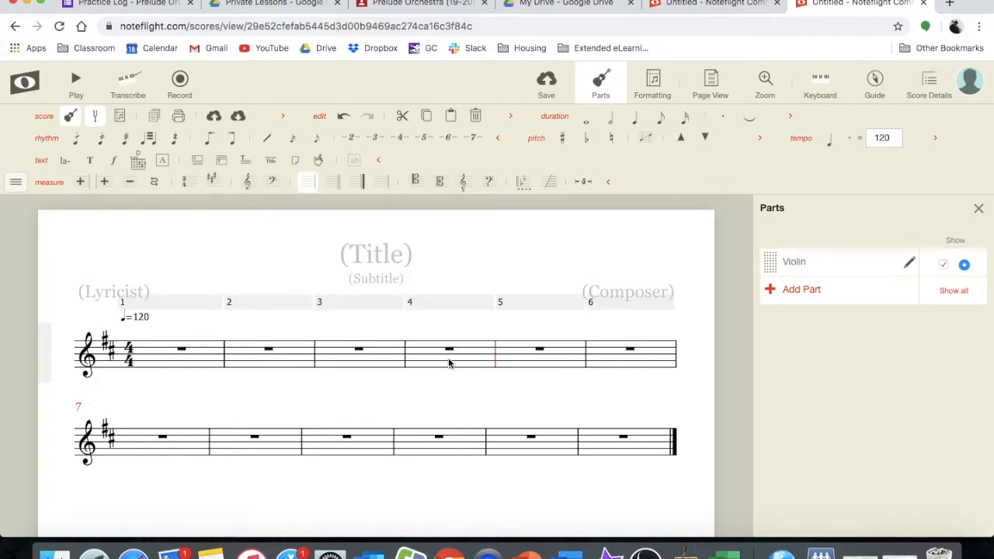
key("Return")
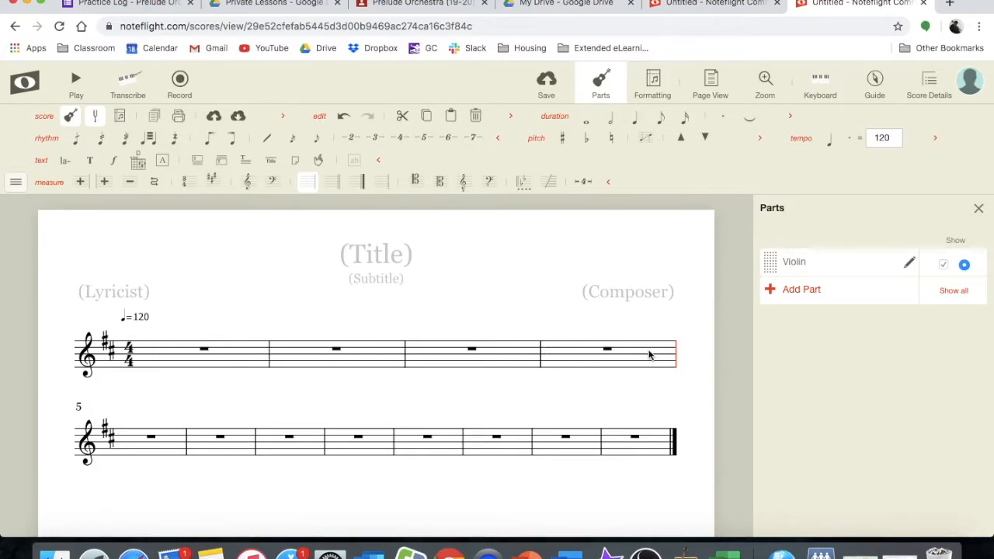
left_click(396, 448)
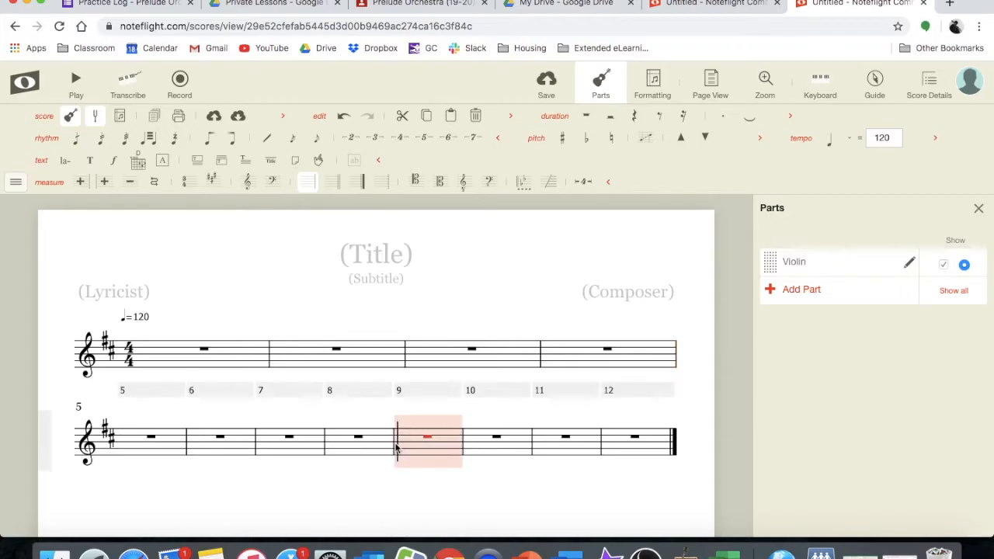
left_click(395, 442)
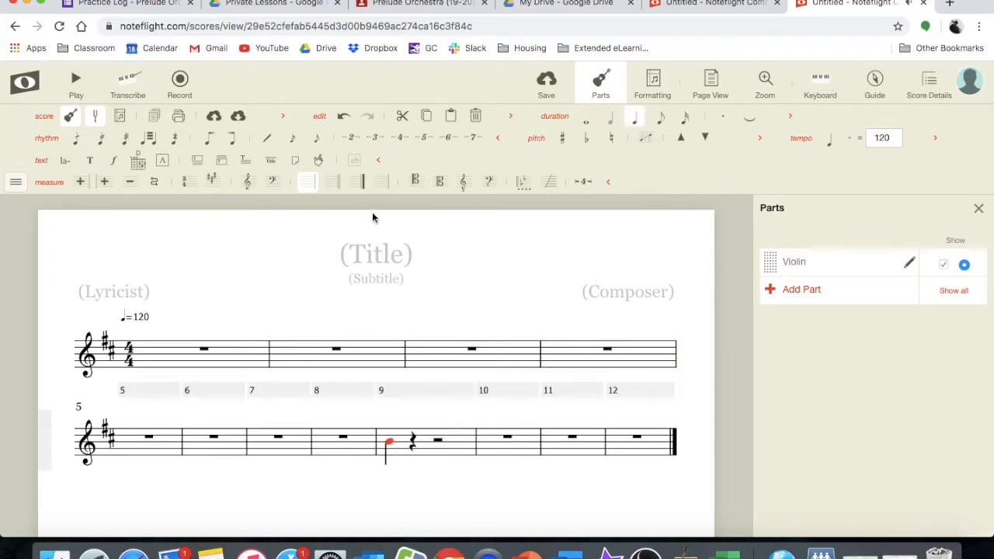
key("super+z")
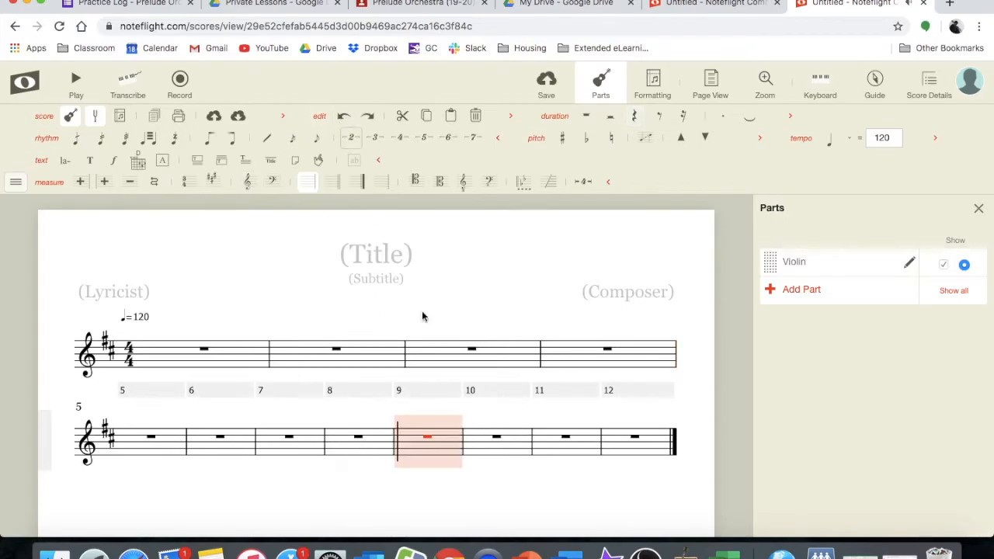
- Insert a line break at the barline after measure 8 so measure 9 starts a new line
left_click(394, 444)
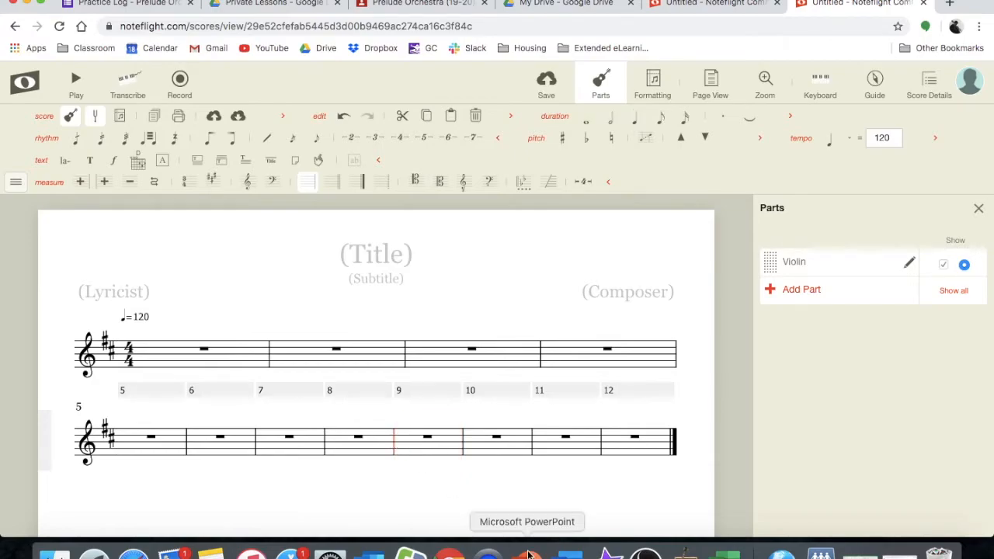
key("Return")
scroll(216, 465, "down", 3)
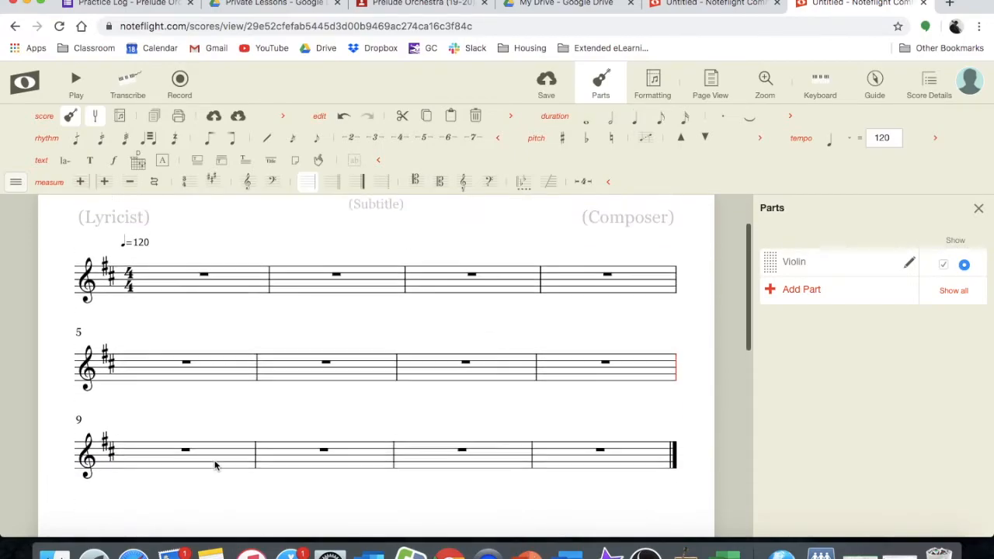
scroll(215, 464, "up", 1)
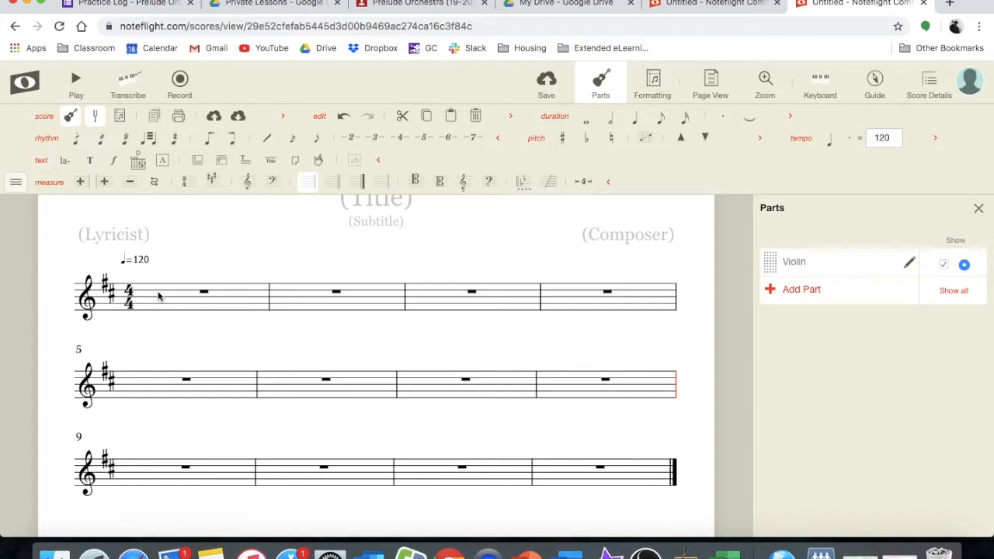
- Fill measure 1 with the quarter notes D, F-sharp, E and G
left_click(193, 306)
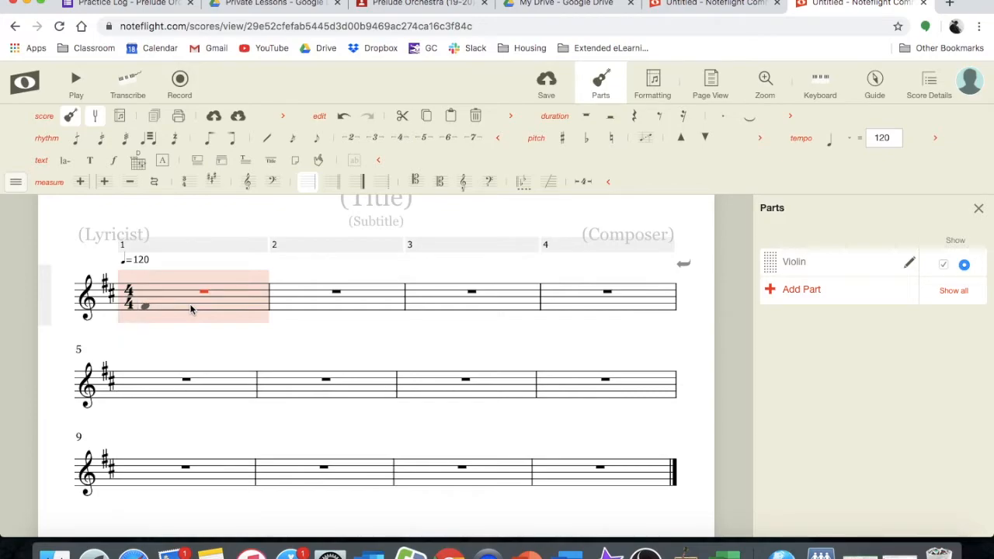
left_click(183, 312)
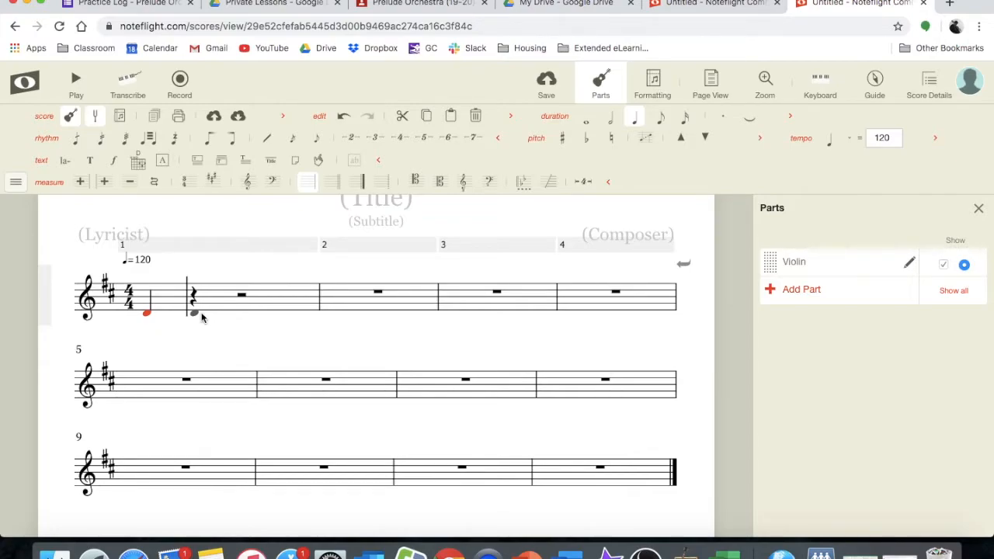
left_click(201, 308)
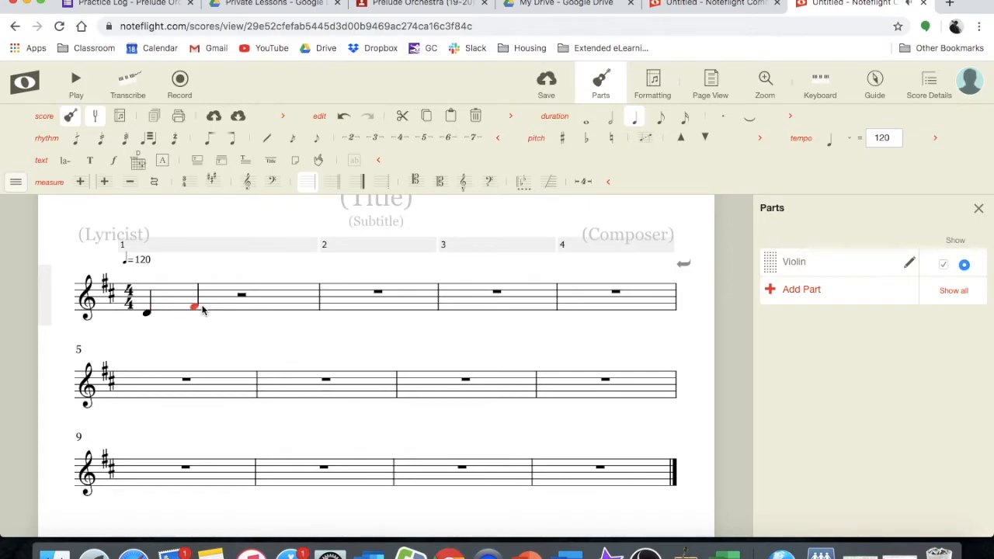
left_click(239, 310)
left_click(290, 305)
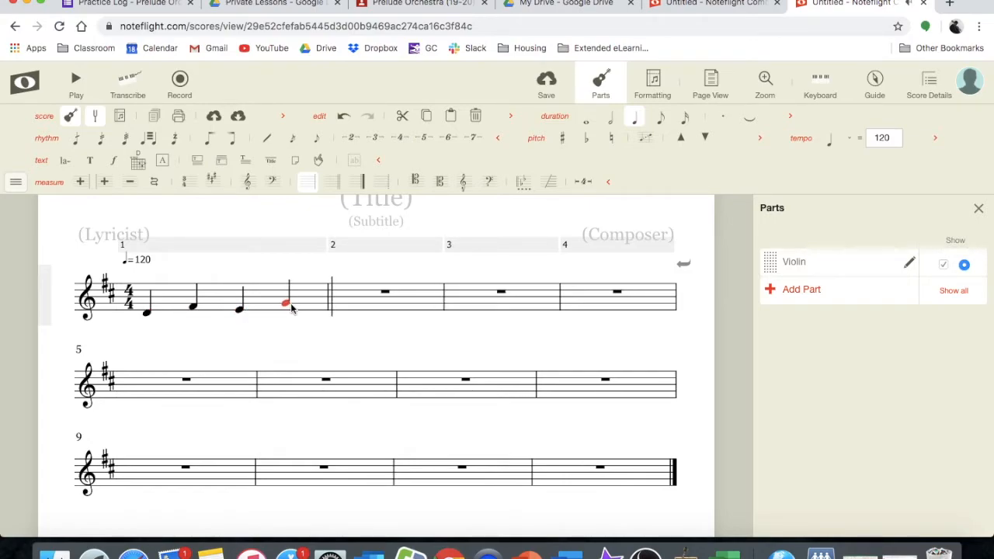
- Fill measure 2 with the quarter notes A and F-sharp followed by a half-note G
left_click(343, 303)
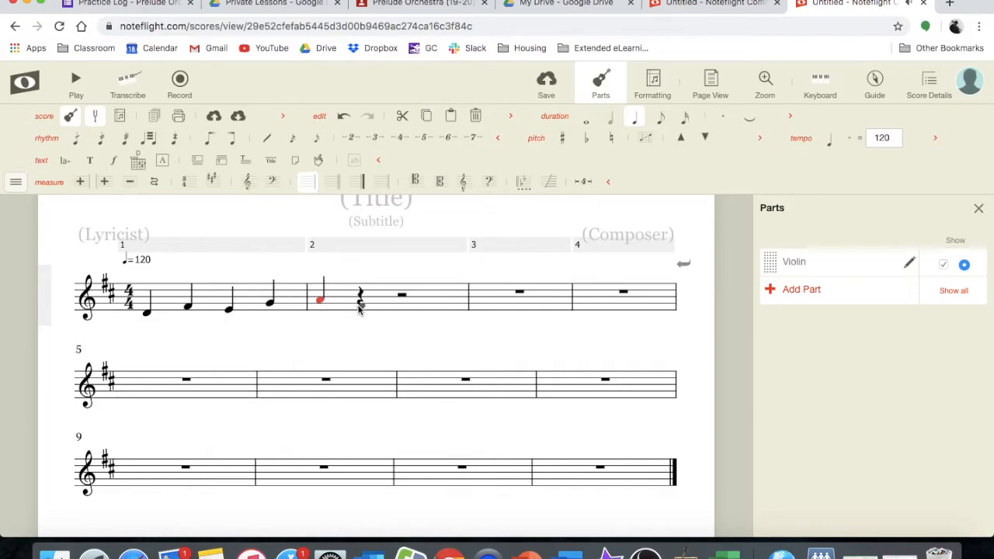
left_click(361, 307)
key("Right")
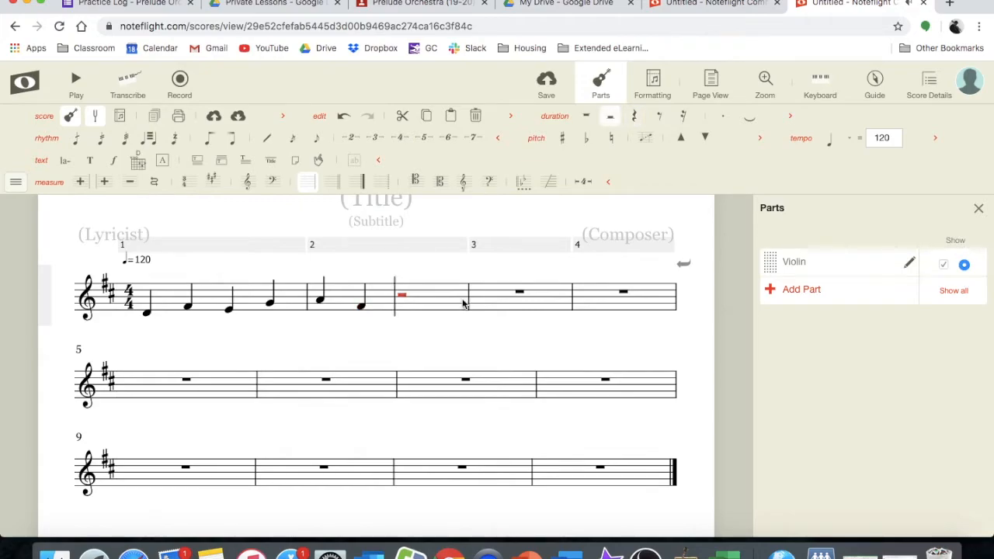
left_click(403, 306)
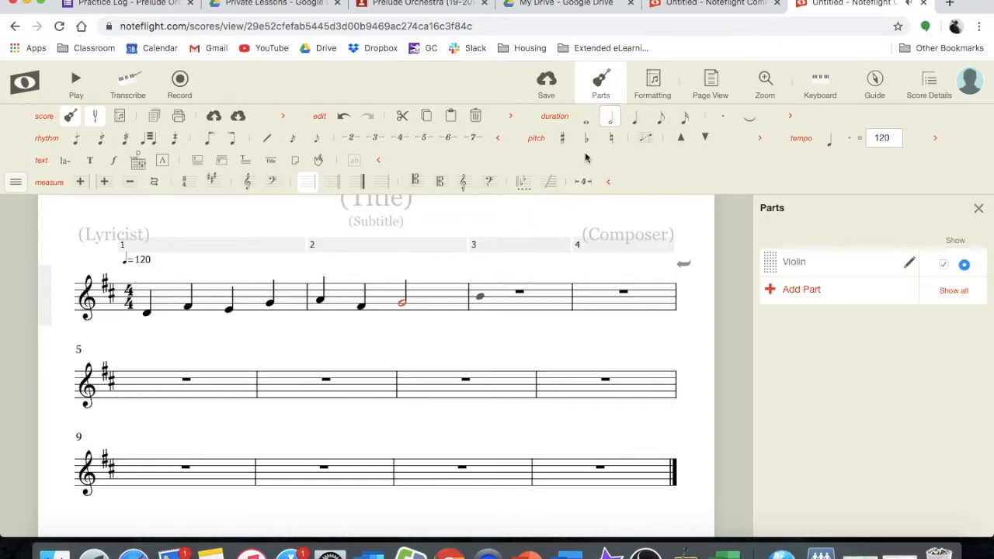
left_click(638, 115)
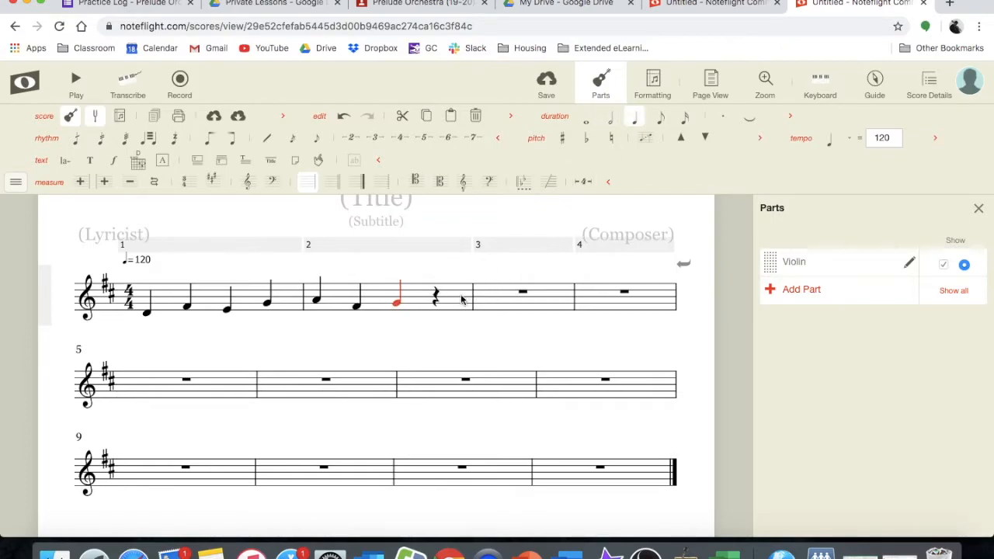
left_click(615, 122)
key("Right")
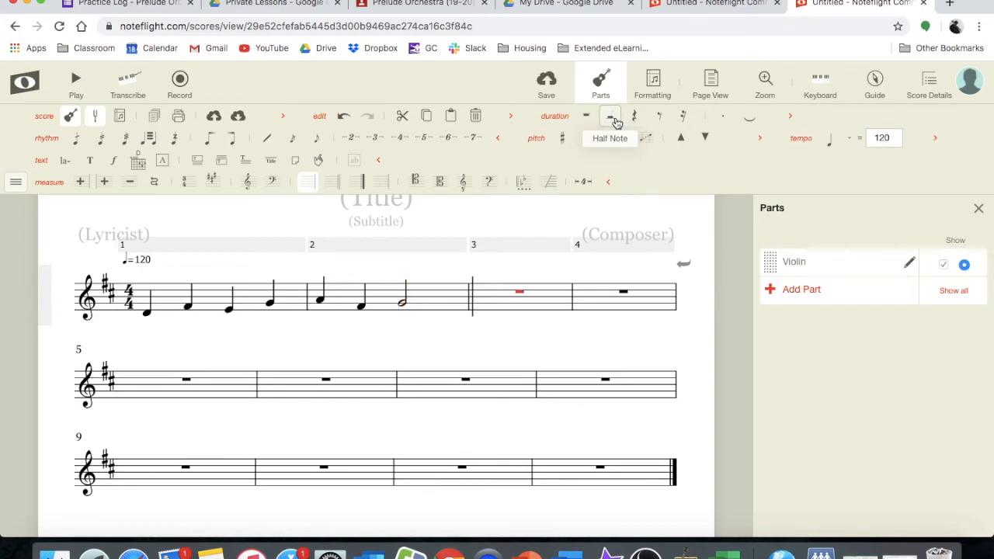
- Switch measure 3 to quarter-note entry and fill it with G, F-sharp, A and F-sharp
left_click(634, 114)
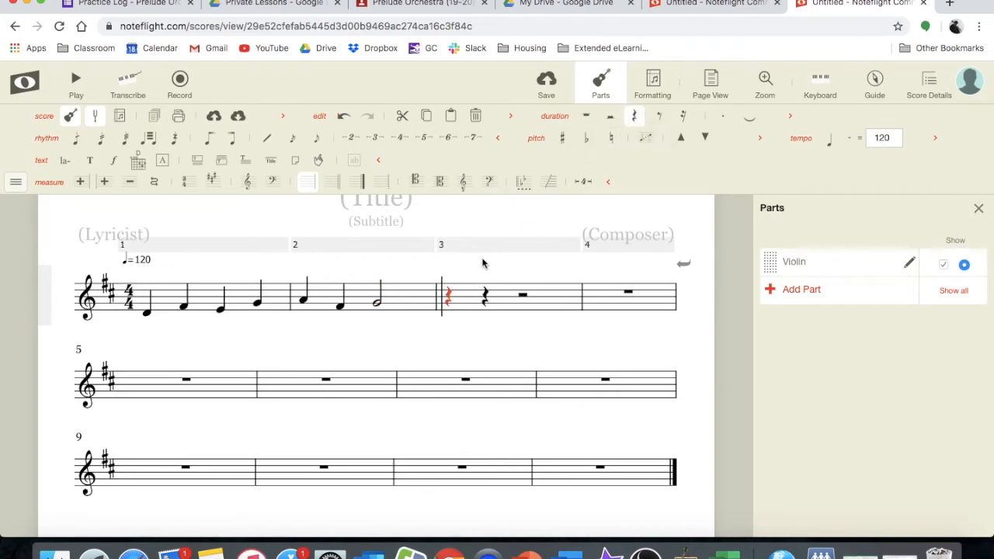
left_click(449, 306)
left_click(487, 305)
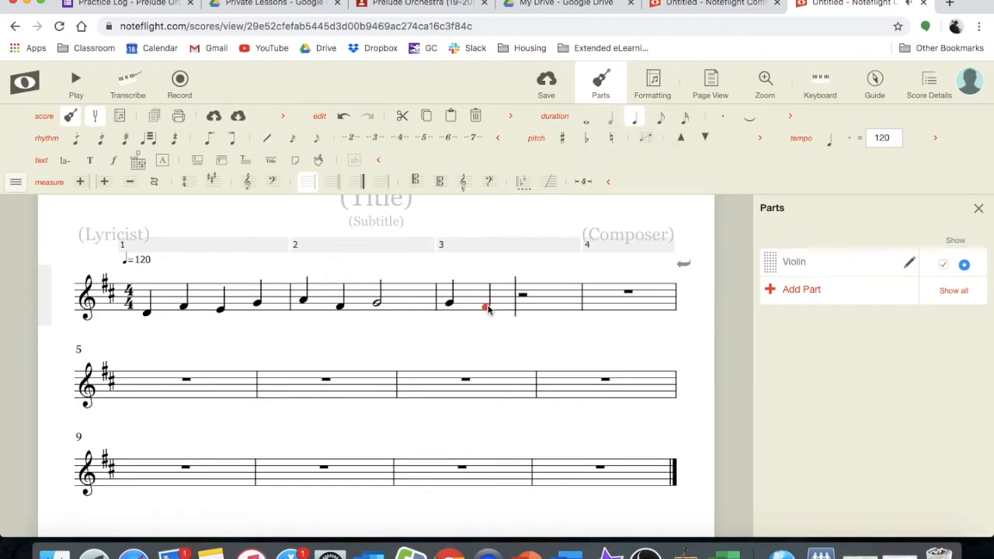
left_click(520, 300)
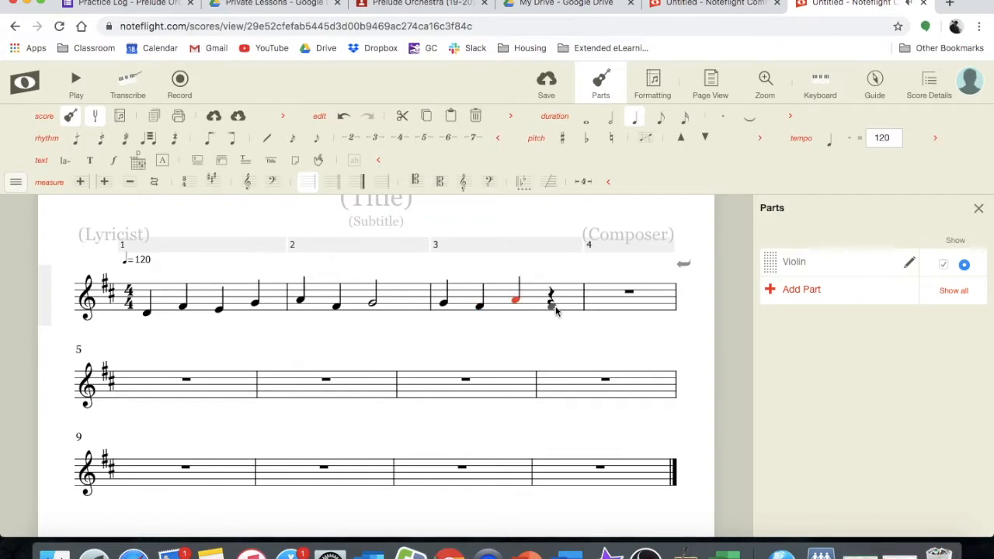
left_click(554, 309)
- Fill measure 4 with the quarter notes D and E followed by a half-note low D
left_click(594, 313)
left_click(589, 311)
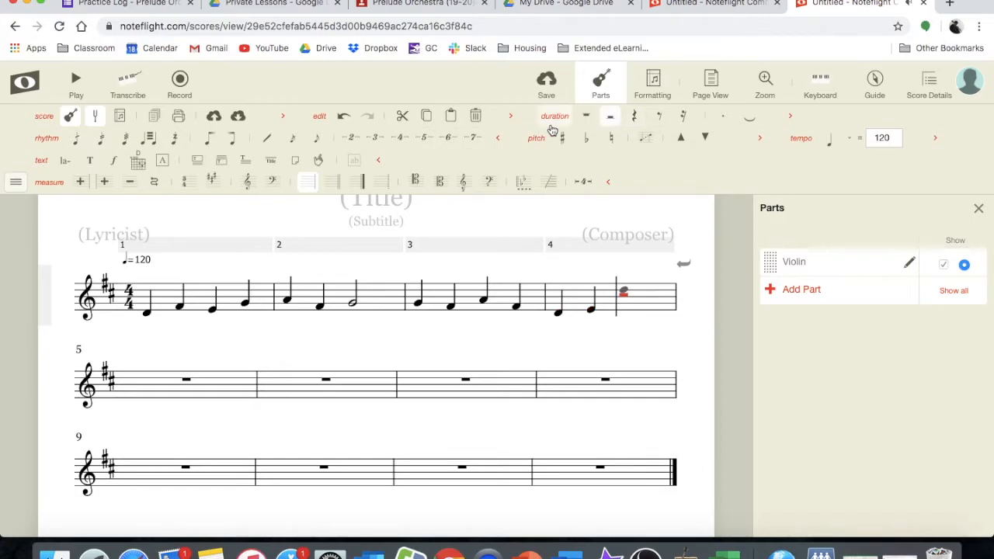
left_click(626, 311)
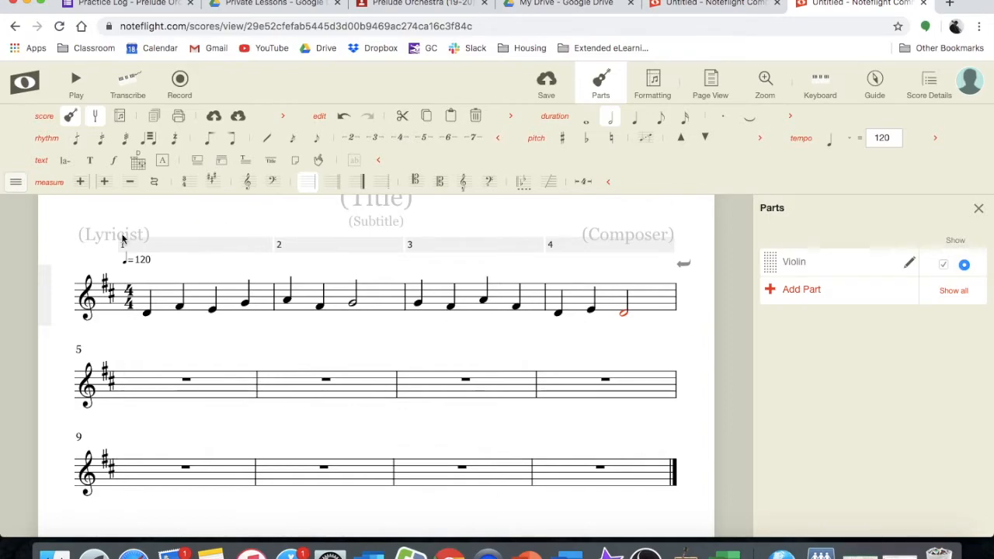
- Copy the music of measures 1 to 4 into measures 9 to 12
left_click(160, 290)
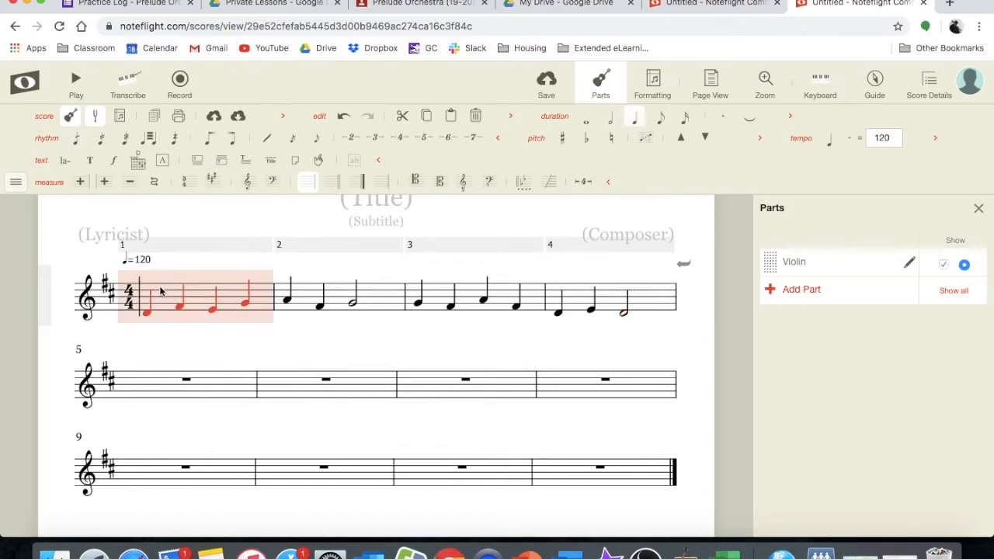
left_click(653, 301, "shift")
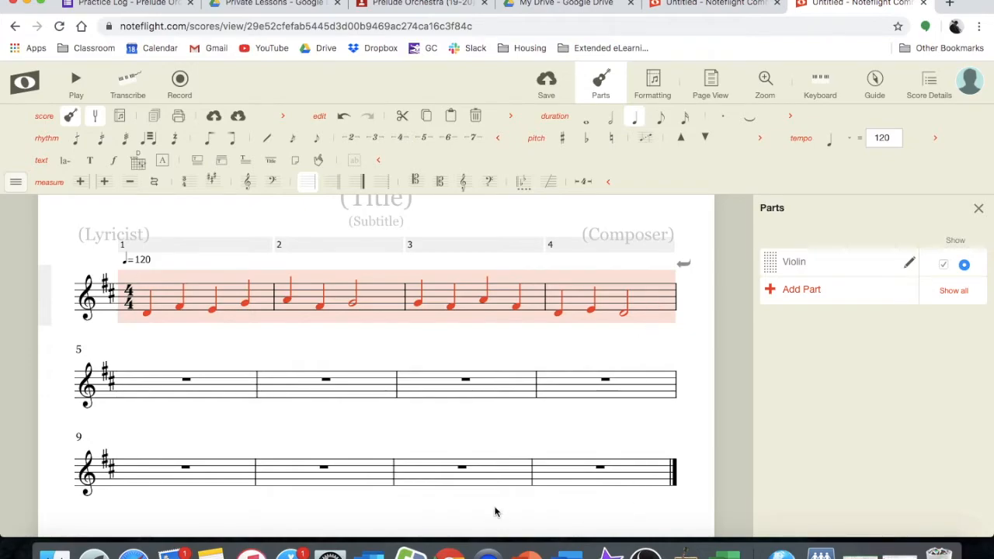
left_click(149, 469)
key("super+v")
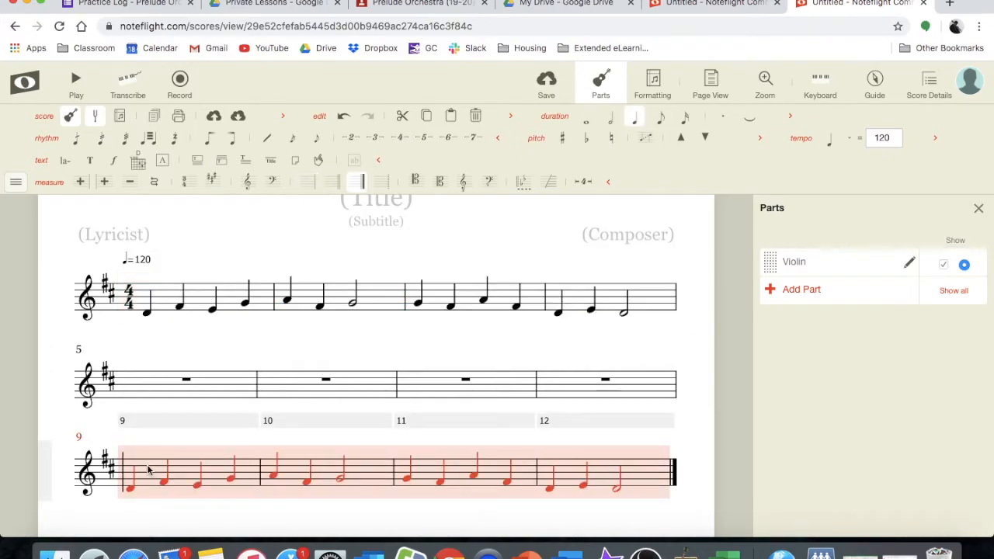
- Fill measure 5 with three quarter-note Gs and a quarter-note E
left_click(207, 352)
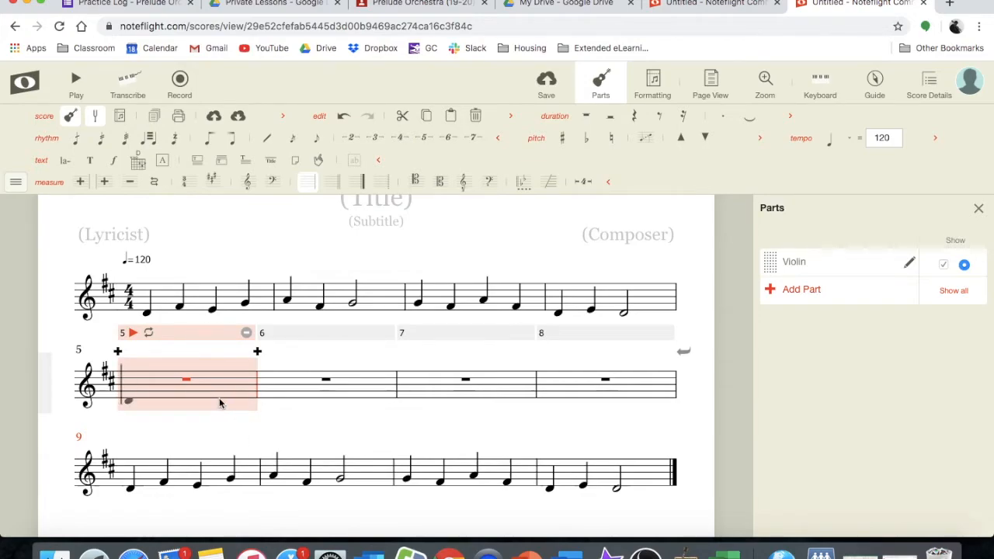
left_click(138, 394)
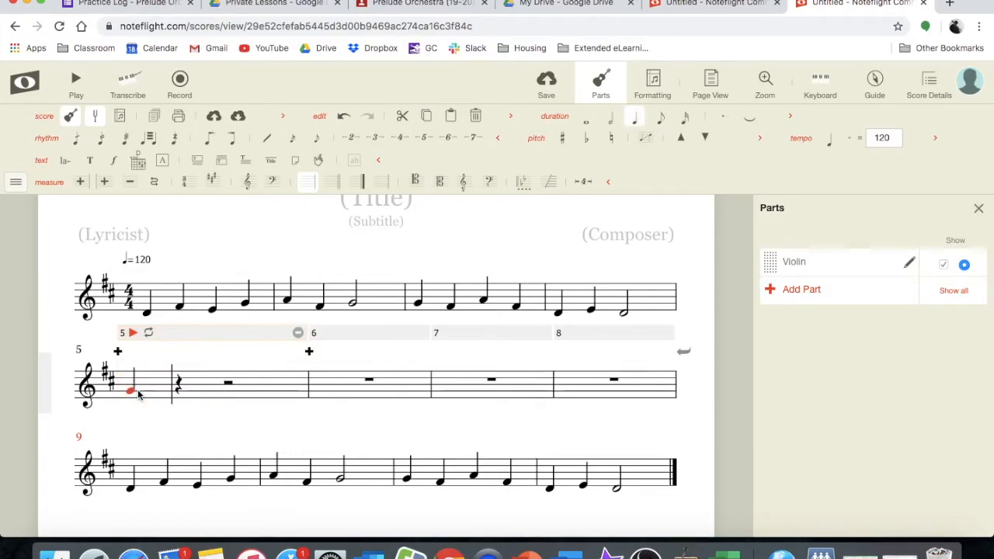
left_click(184, 395)
left_click(225, 393)
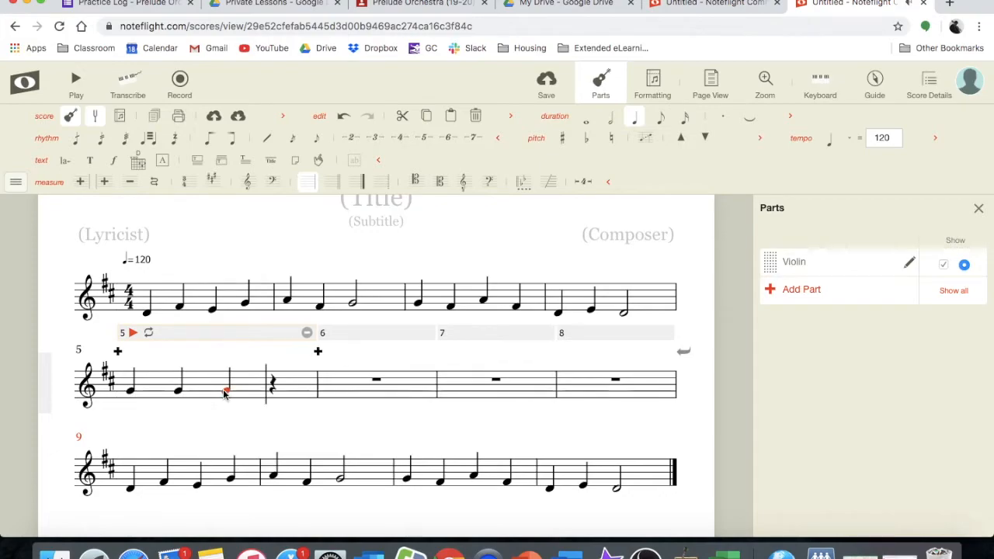
left_click(273, 397)
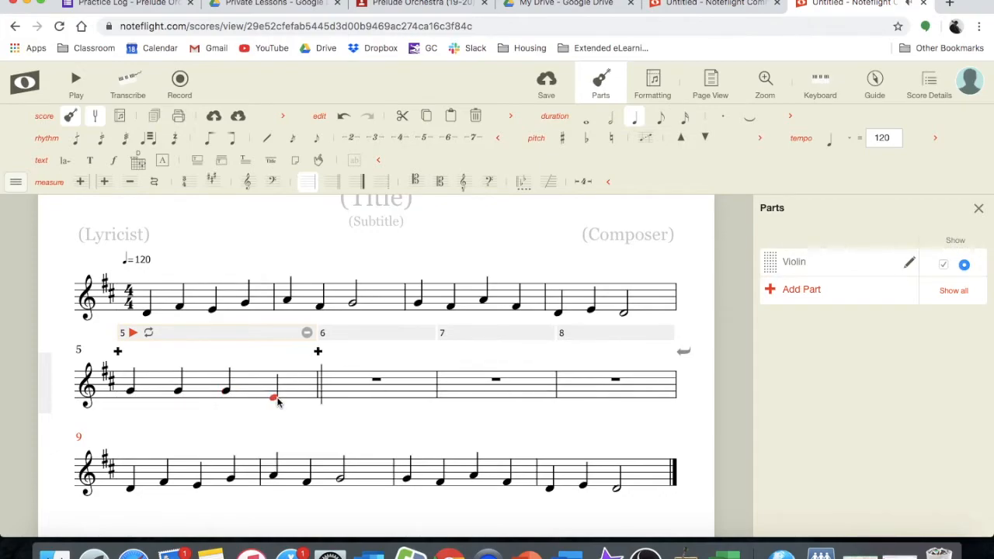
- Enter the quarter notes D, F-sharp and E in measure 6, leaving a quarter rest on beat four
left_click(347, 404)
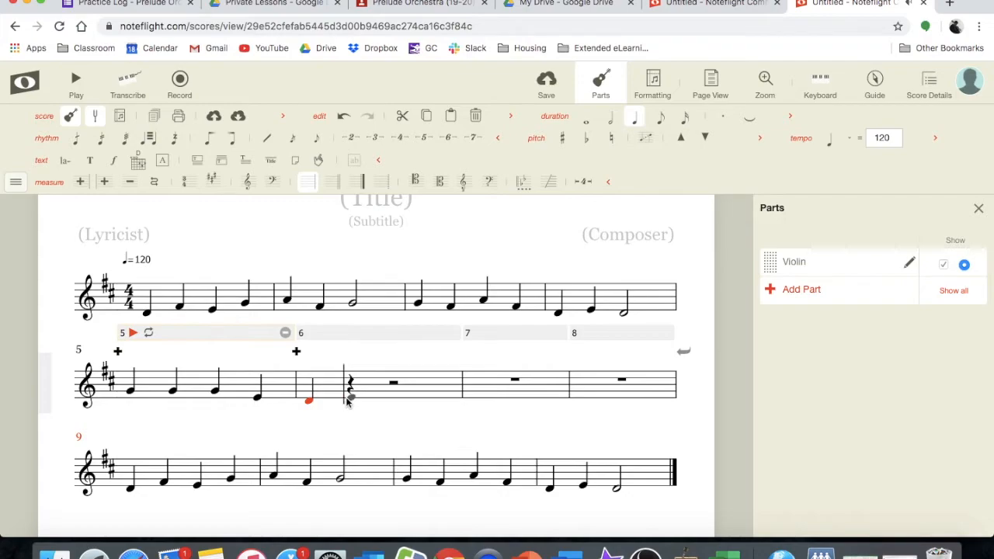
left_click(347, 397)
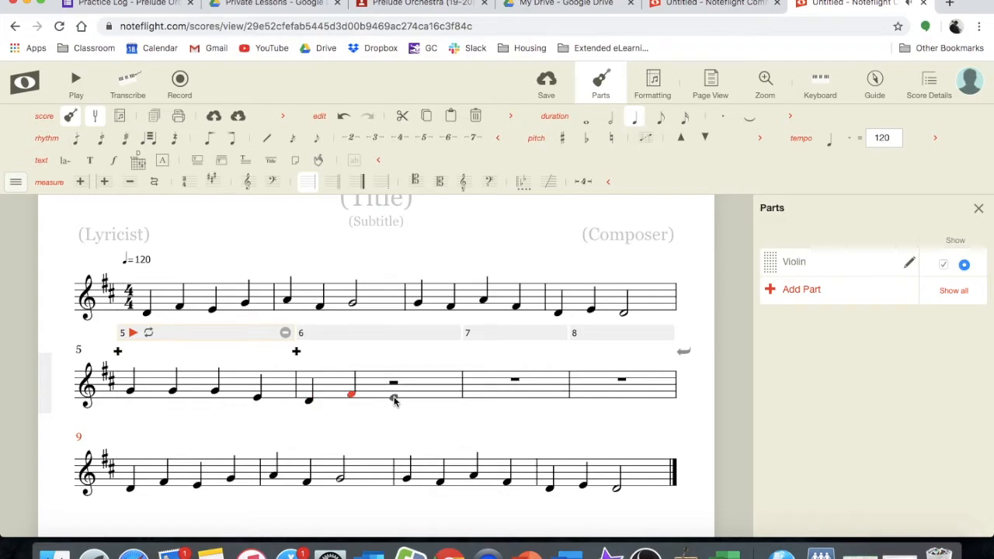
left_click(391, 398)
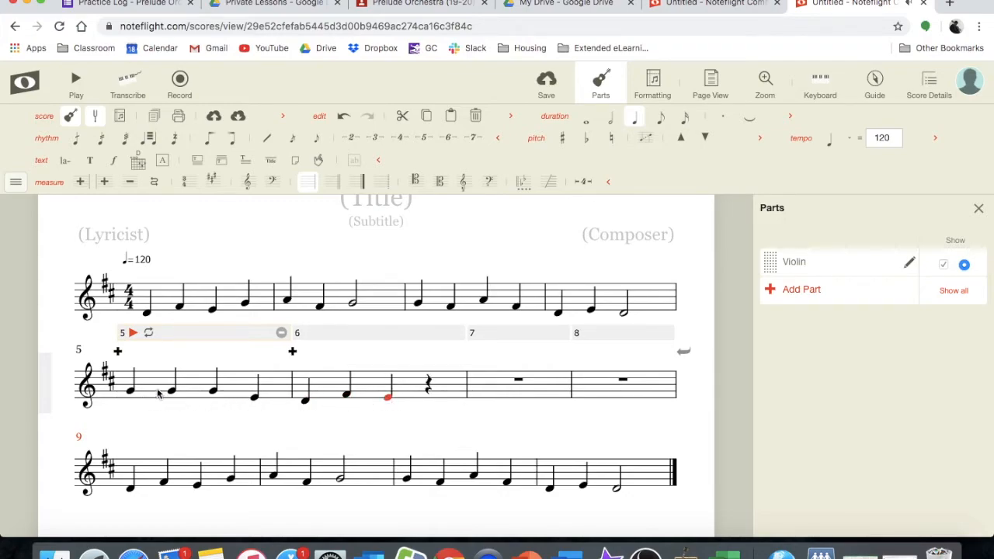
key("Right")
key("Right")
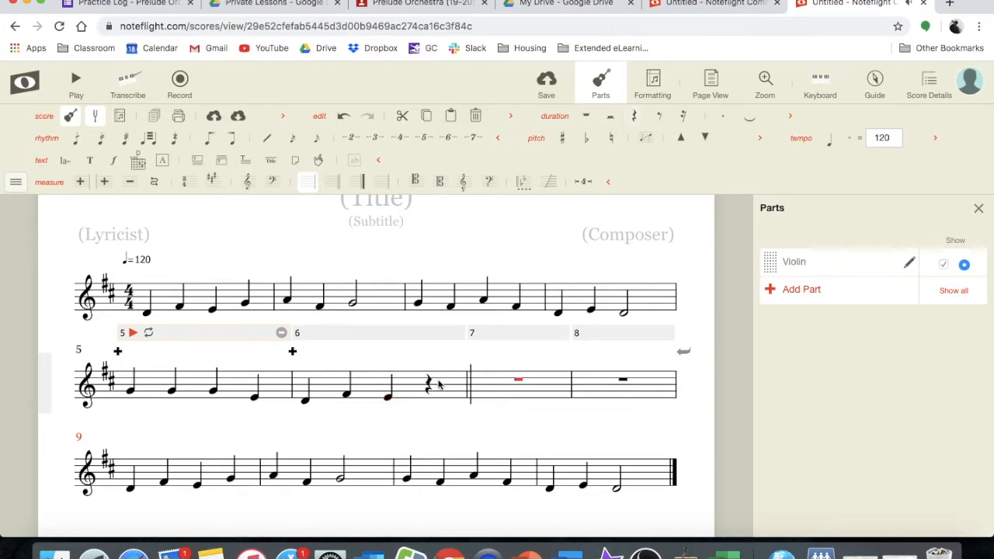
- Fill measure 7 with three quarter-note Gs and a quarter-note A
left_click(470, 391)
left_click(485, 391)
left_click(517, 391)
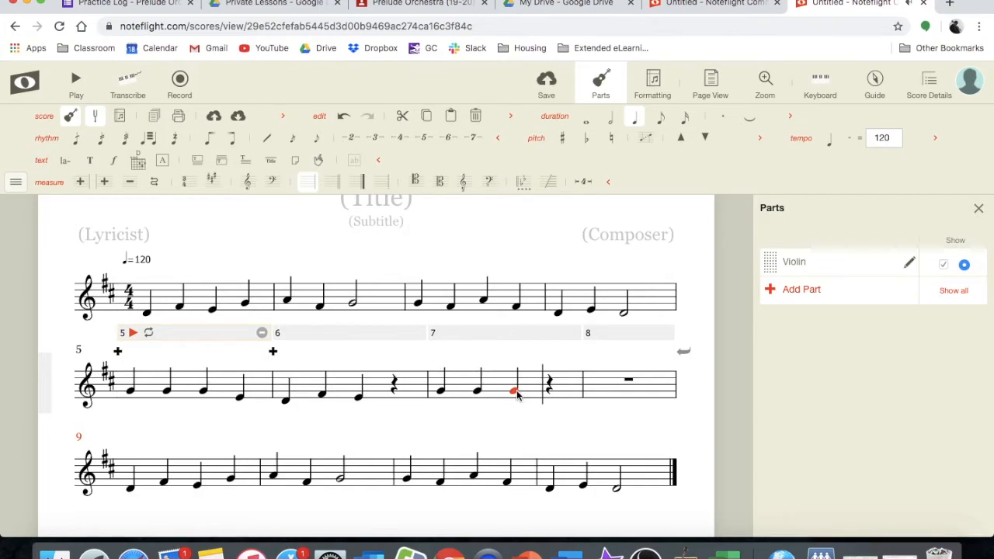
left_click(549, 389)
- Enter the quarter notes B, C-sharp and A in measure 8, leaving a quarter rest on beat four
left_click(590, 386)
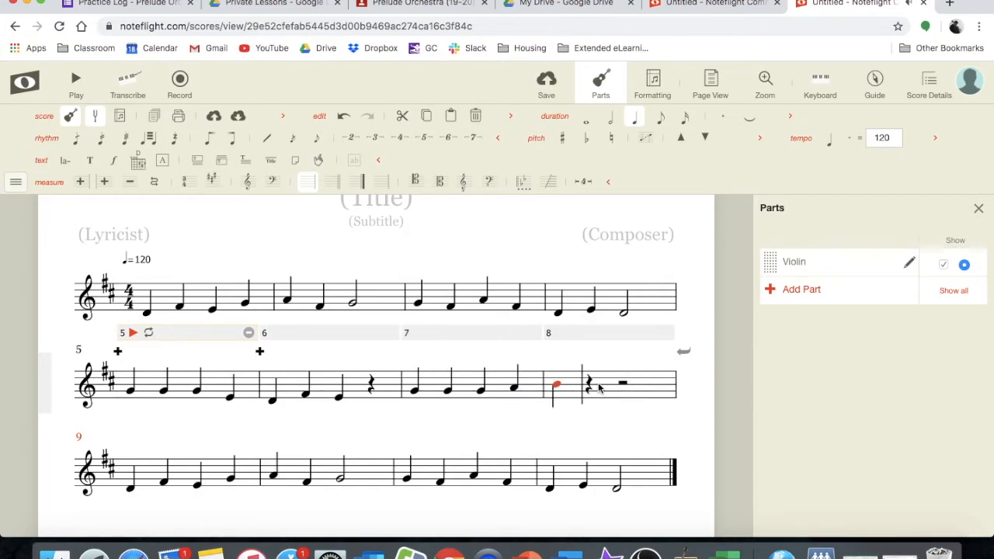
left_click(590, 383)
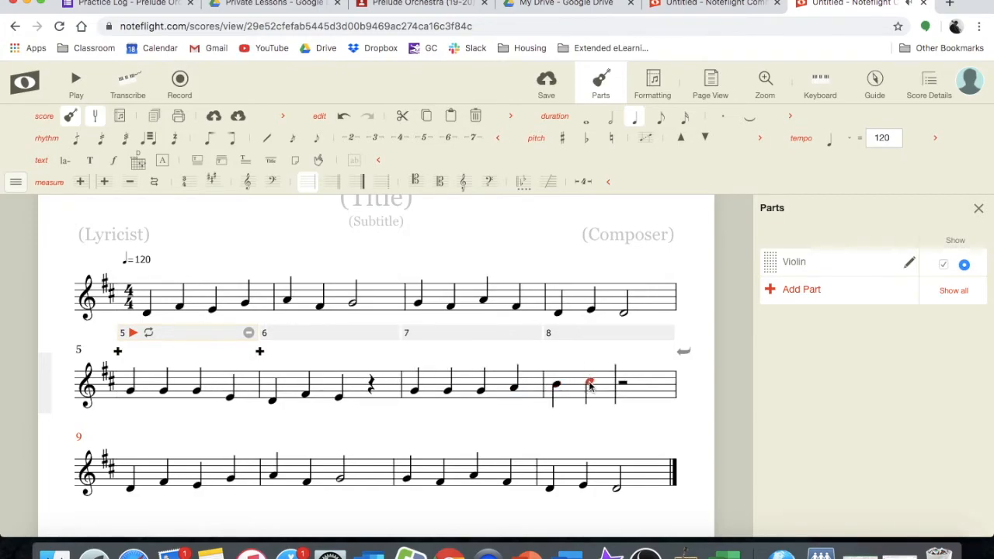
left_click(629, 388)
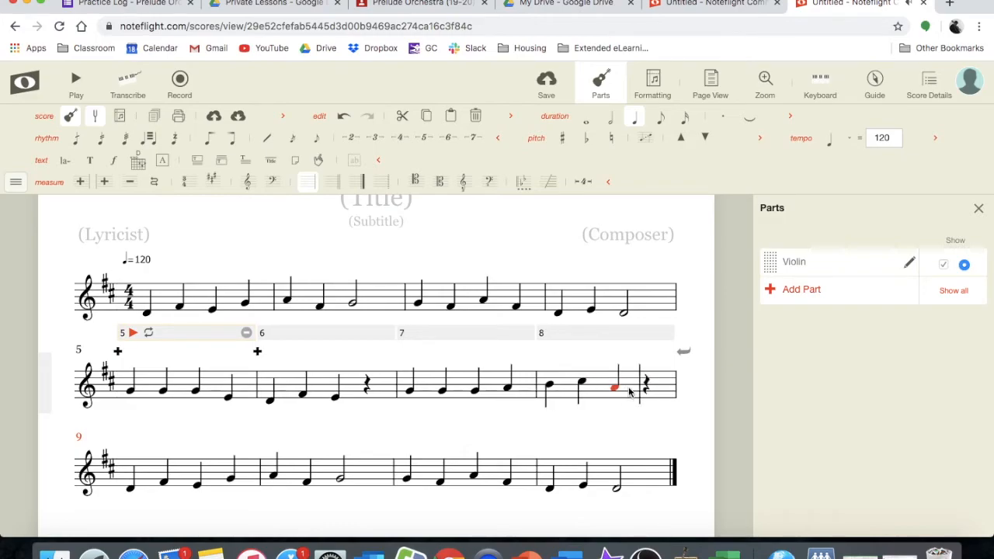
- Step back through the notes to the start of measure 7 and raise the computer's sound volume
key("Left")
key("Left")
key("Left")
key("Left")
key("Left")
key("Left")
key("XF86AudioRaiseVolume")
key("XF86AudioRaiseVolume")
key("XF86AudioRaiseVolume")
key("XF86AudioRaiseVolume")
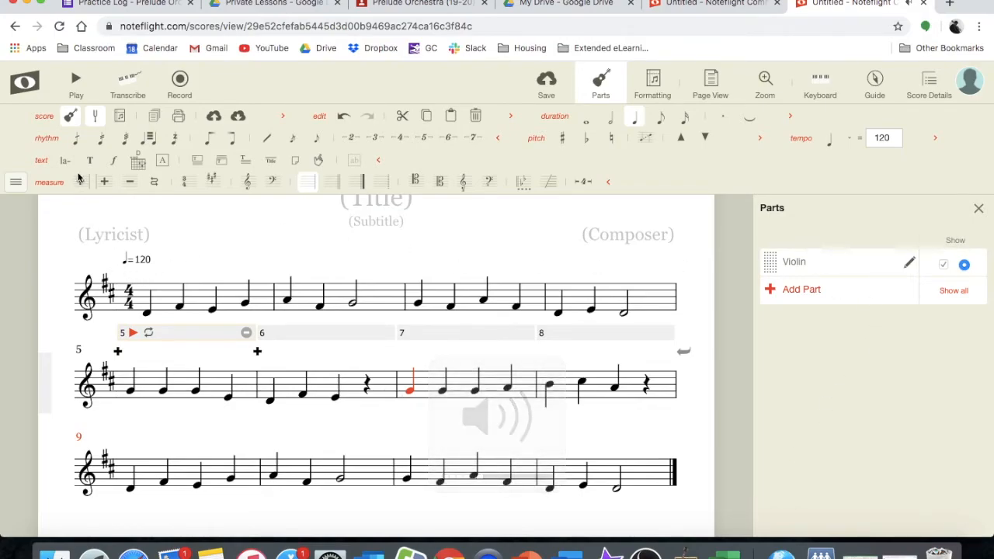
- Hide the parts list and play the score from its first note, ending with measure 5's first note selected
left_click(71, 117)
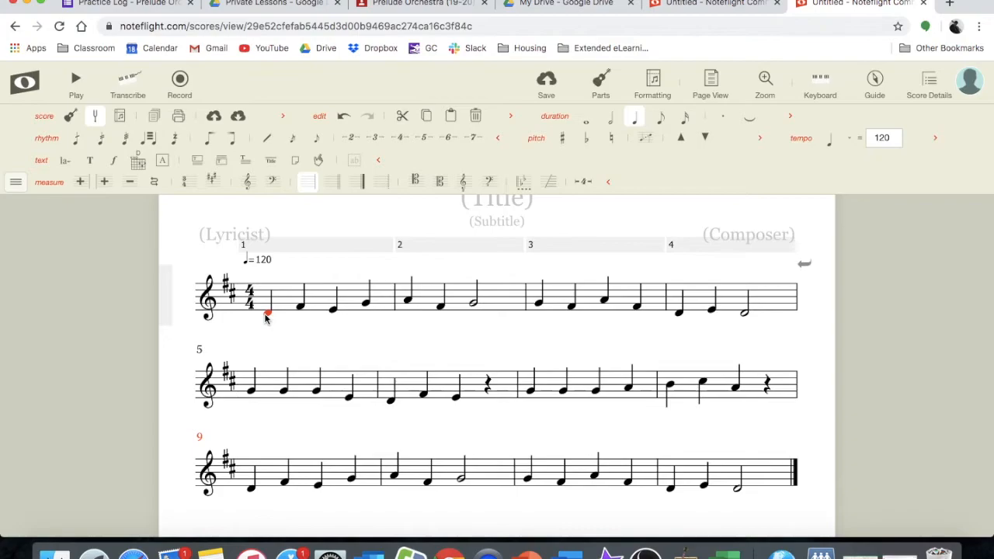
key("space")
left_click(252, 393)
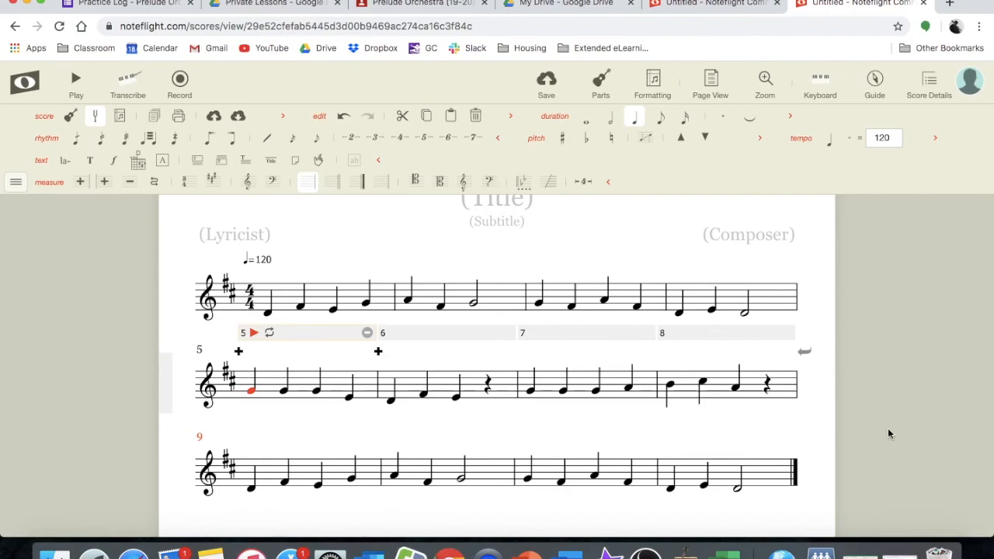
- Capture a screenshot of the score area containing all three lines of music
scroll(889, 433, "up", 1)
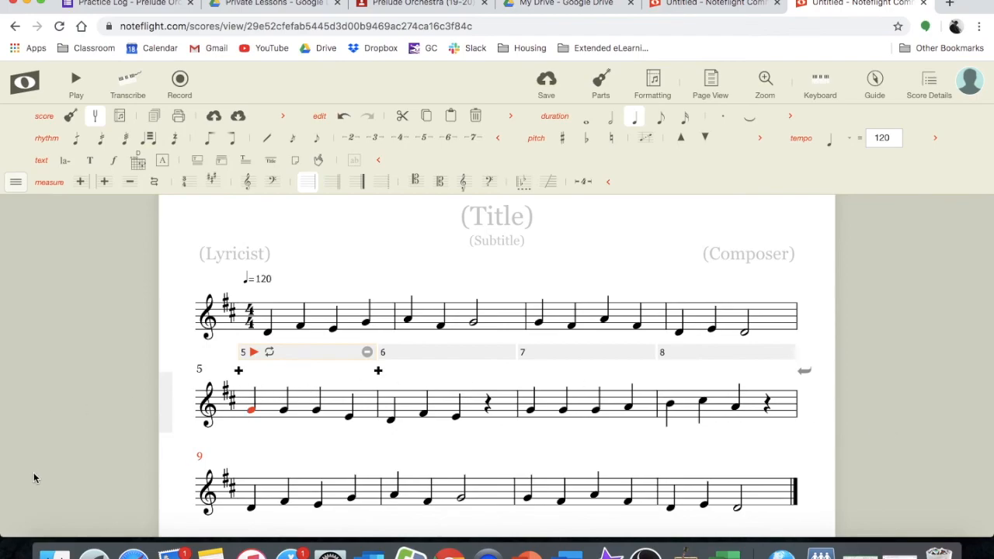
key("super+shift+4")
left_click_drag(171, 256, 832, 534)
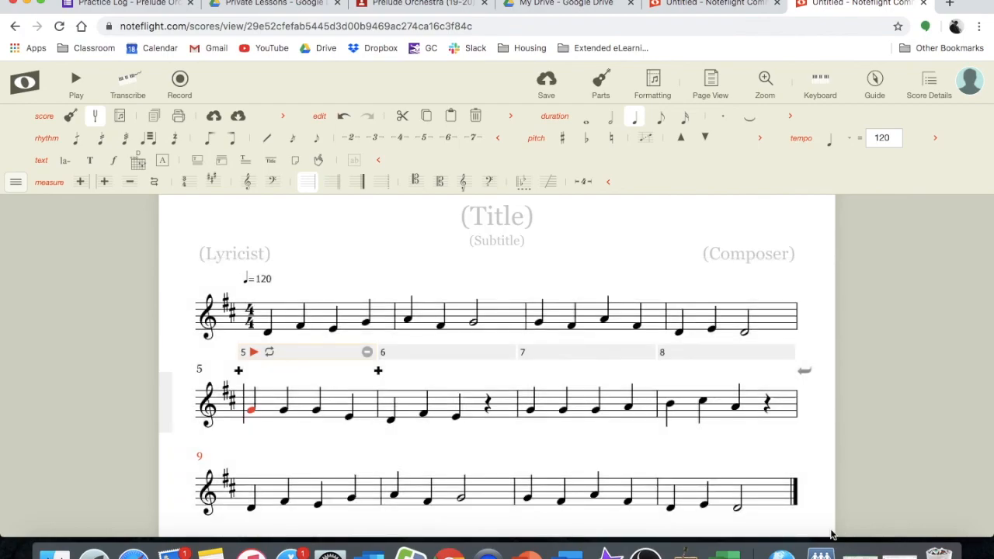